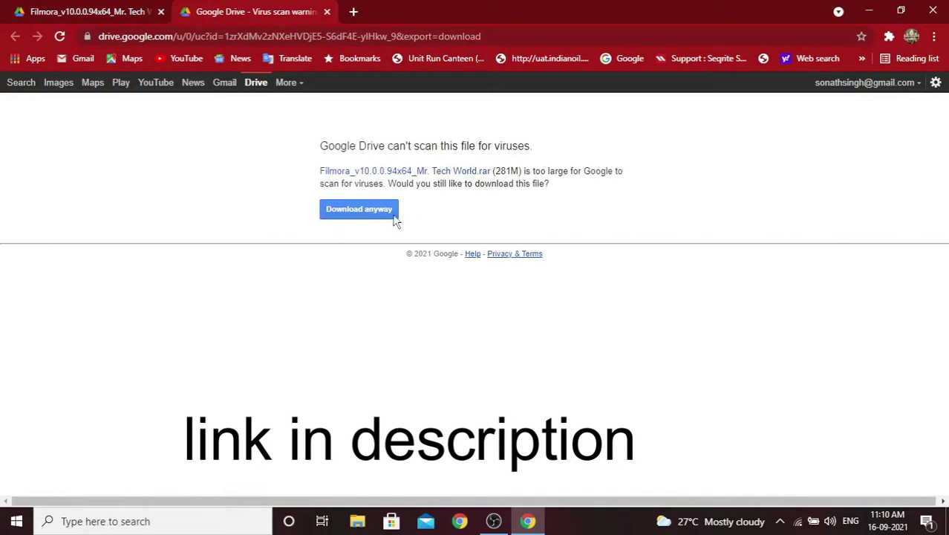
- Close the Drive virus-scan tab and the Filmora preview tab, exiting Chrome
click(326, 11)
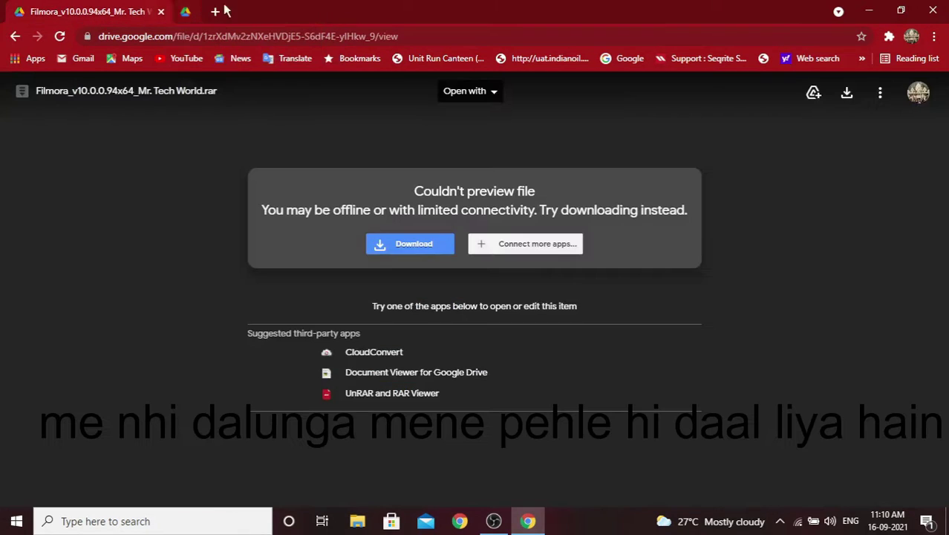
click(161, 12)
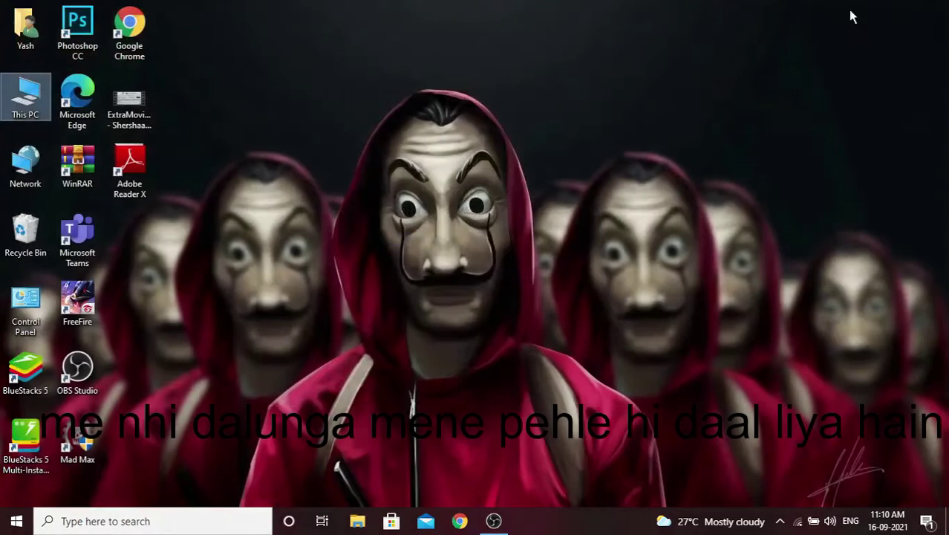
- Refresh the desktop and open This PC > Downloads
right_click(328, 172)
click(371, 213)
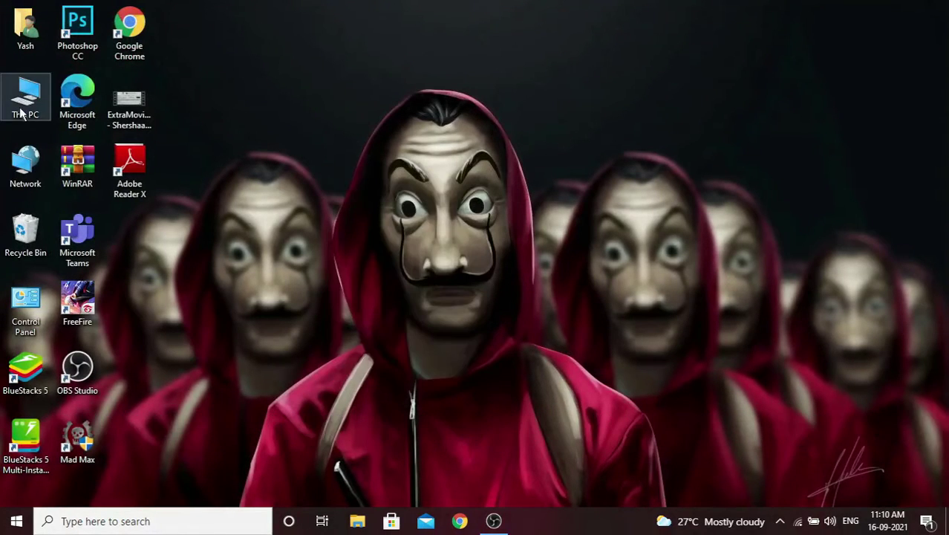
double_click(25, 96)
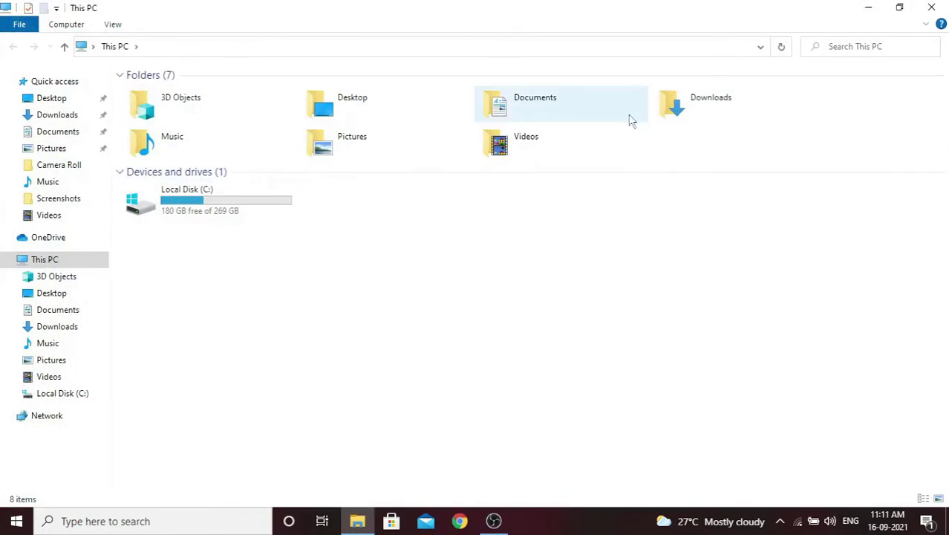
double_click(709, 107)
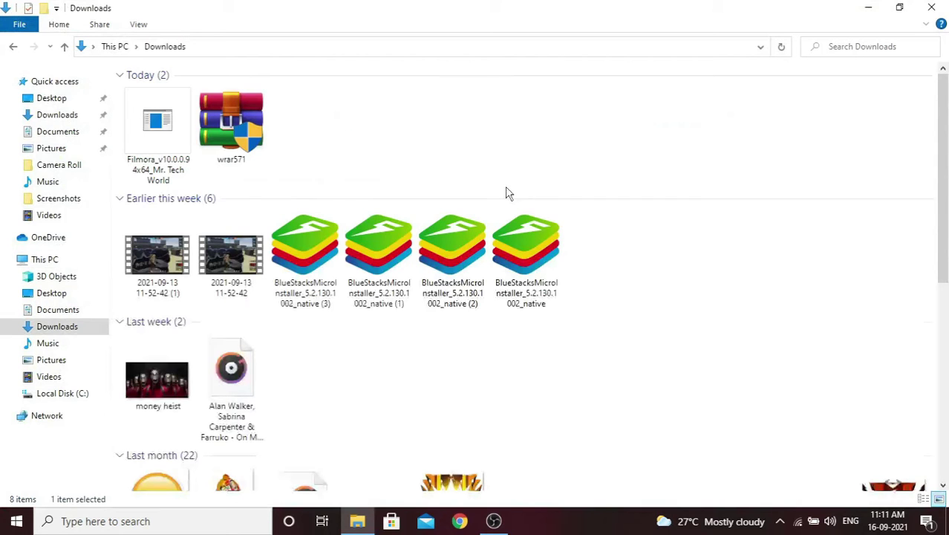
- Start extracting the Filmora .rar, entering the archive password, then cancel the password prompt
click(151, 157)
right_click(150, 151)
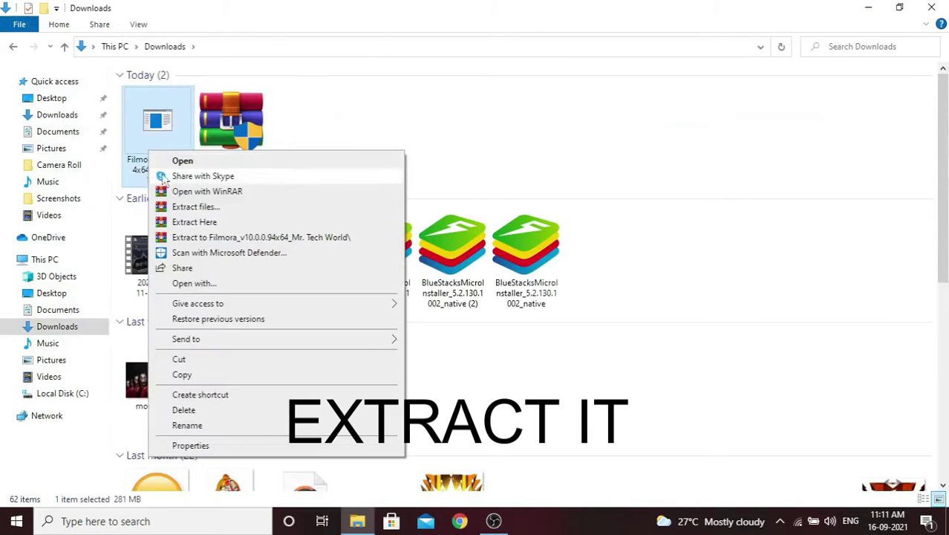
click(212, 224)
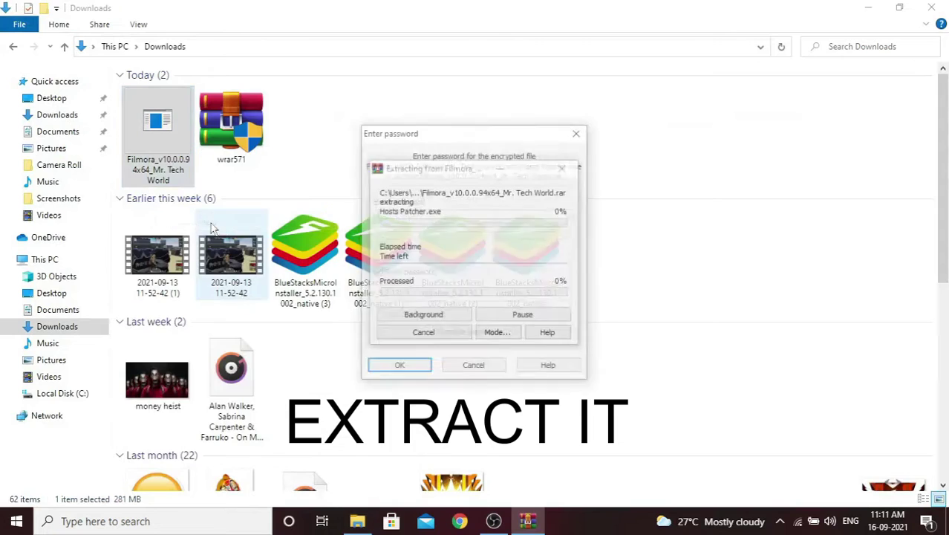
text(12)
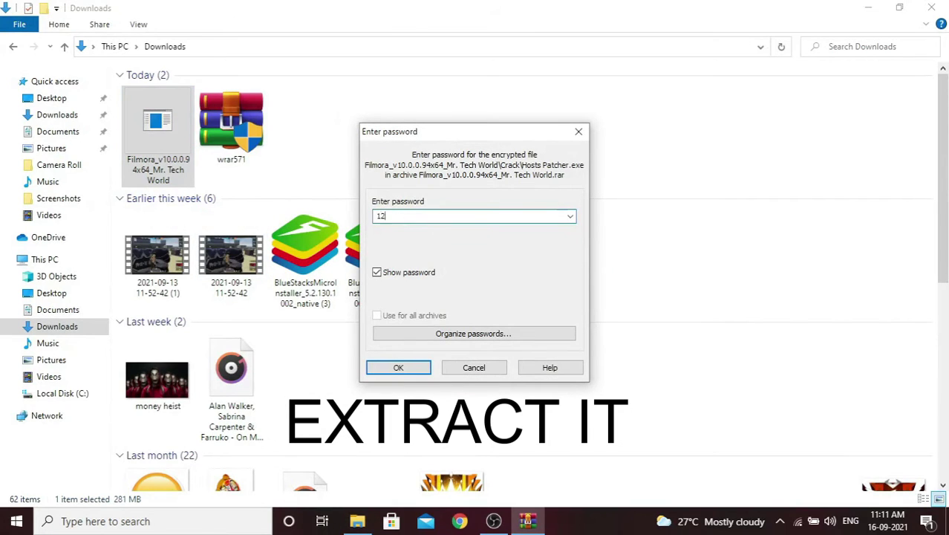
text(345543)
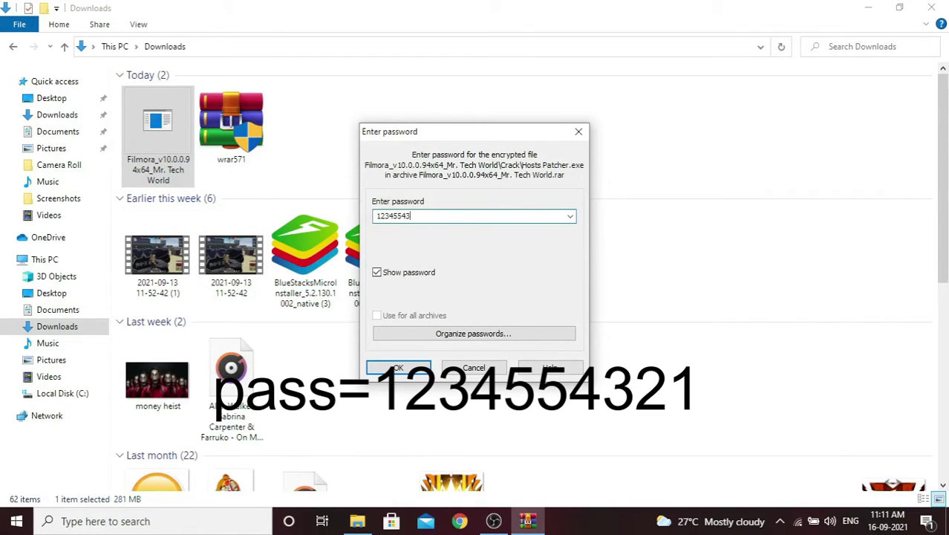
text(21)
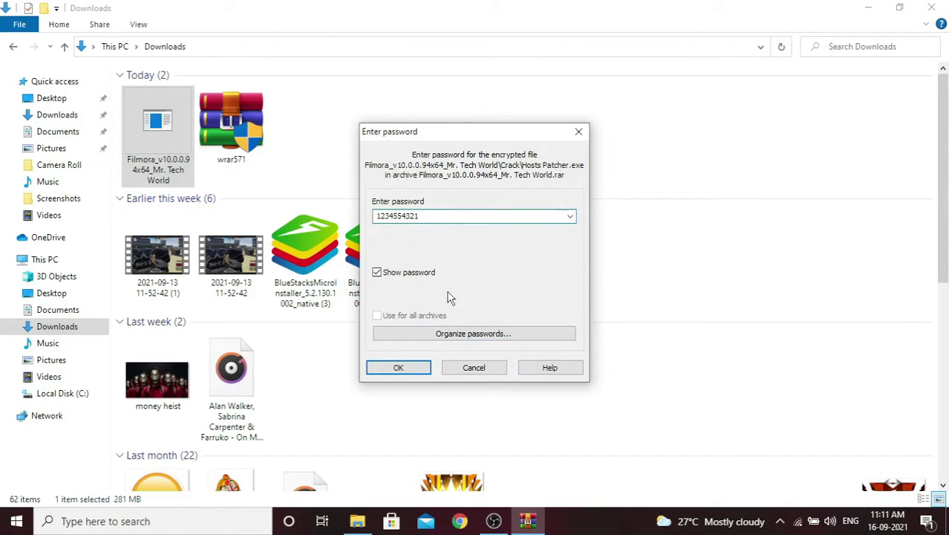
click(396, 369)
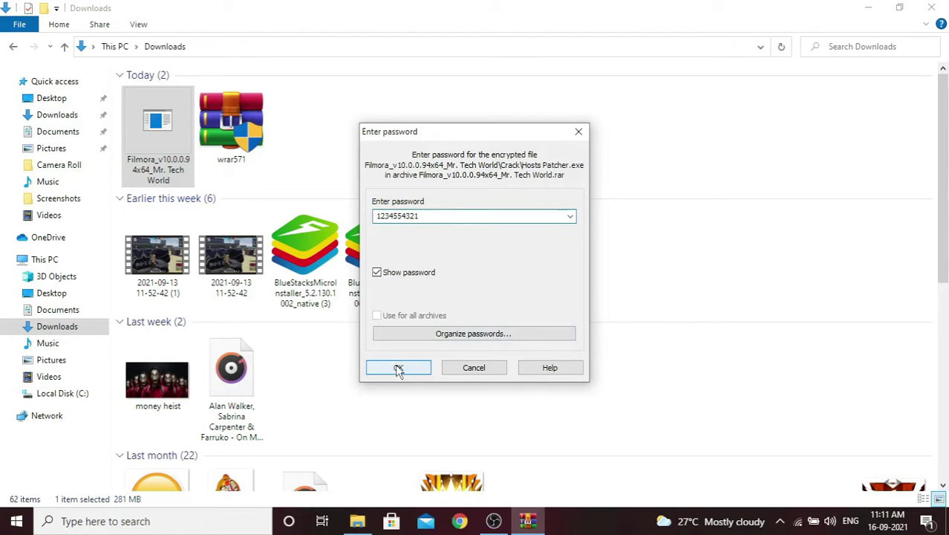
click(500, 372)
- Extract the Filmora archive here with its password, then refresh and select the Filmora_v10.0.0.94x64_Mr. Tech World folder
right_click(154, 151)
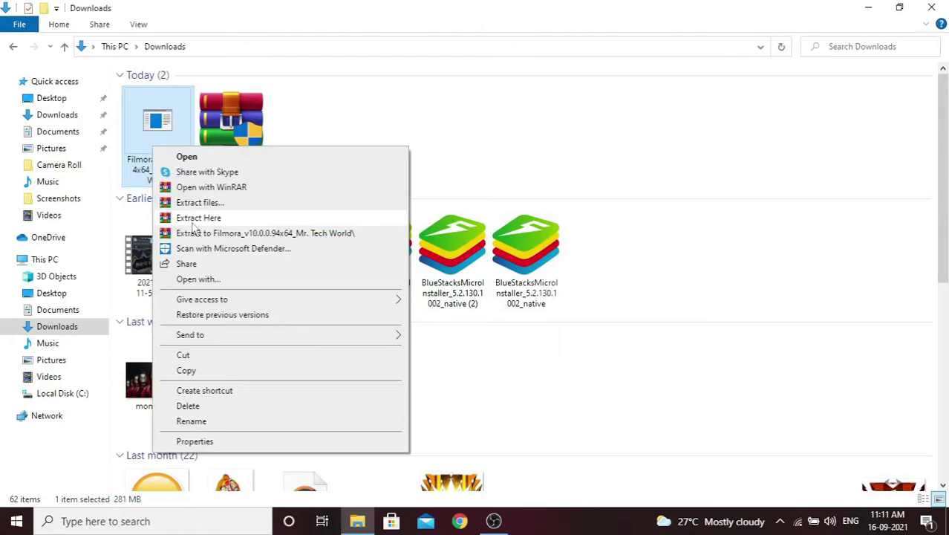
click(194, 219)
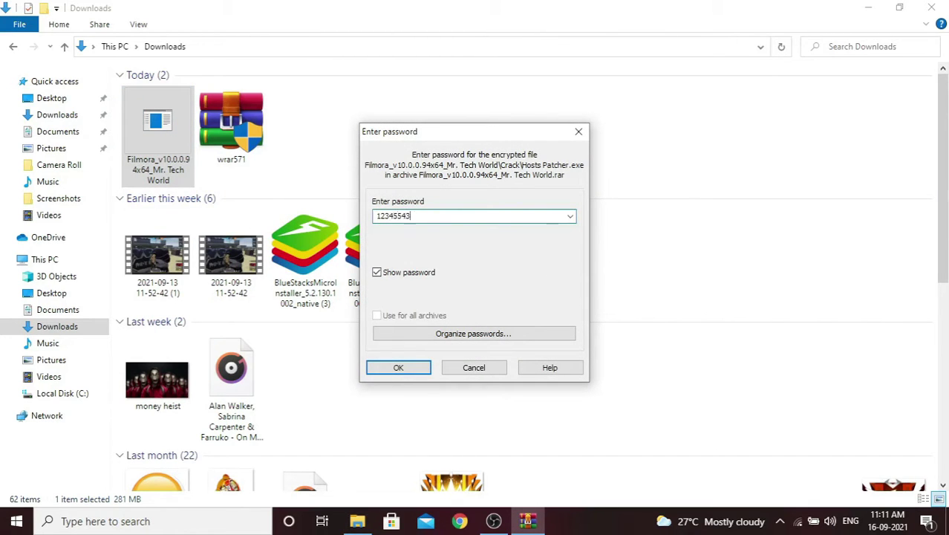
click(399, 368)
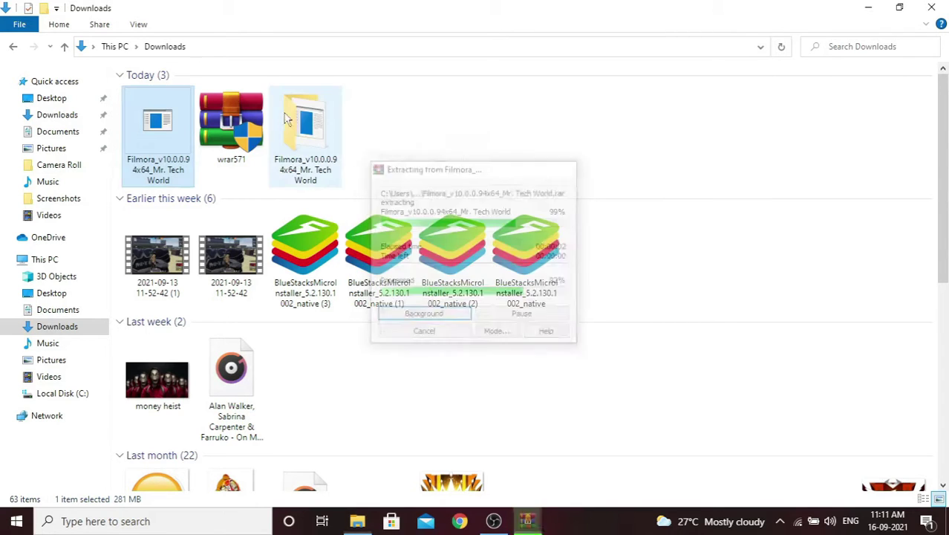
right_click(374, 121)
click(413, 179)
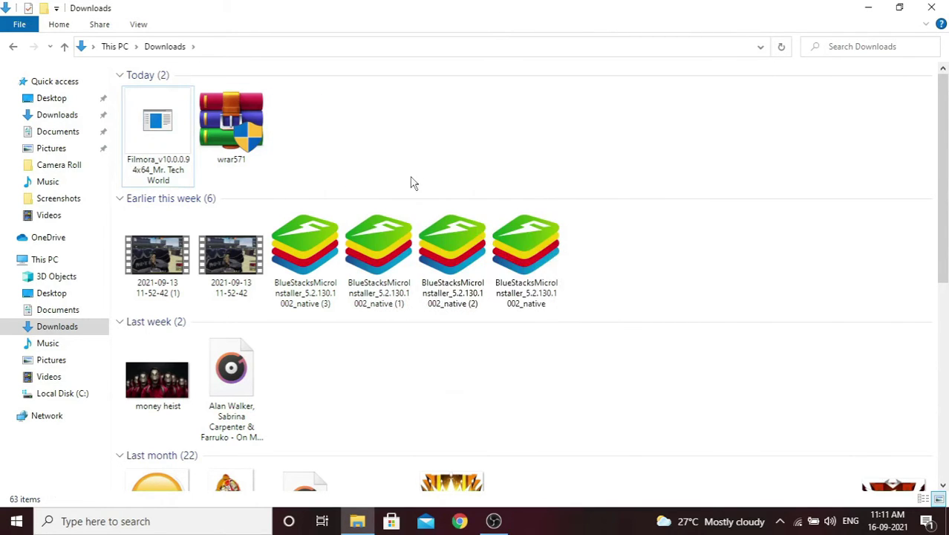
scroll(413, 189, down, 15)
click(745, 434)
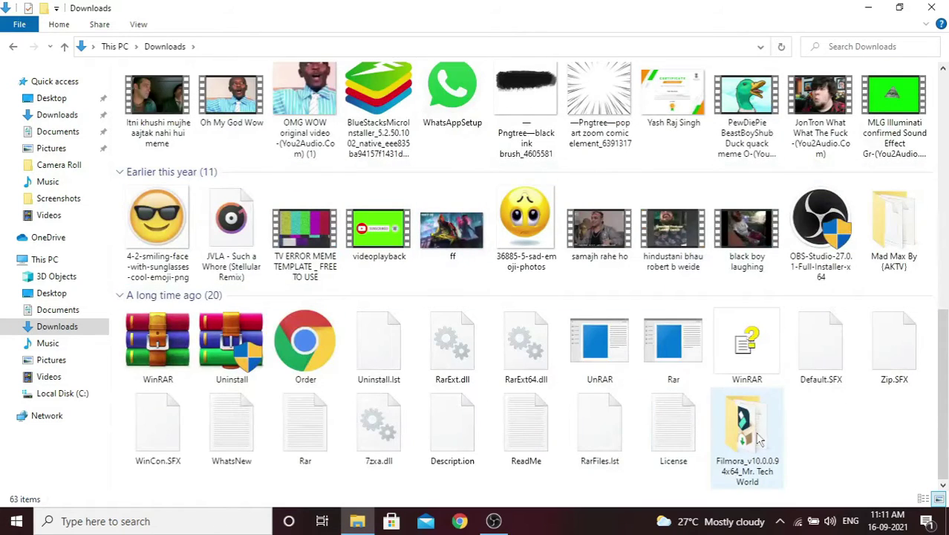
- Open the Filmora_v10.0.0.94x64_Mr. Tech World folder and run filmora_64bit_full846
double_click(745, 434)
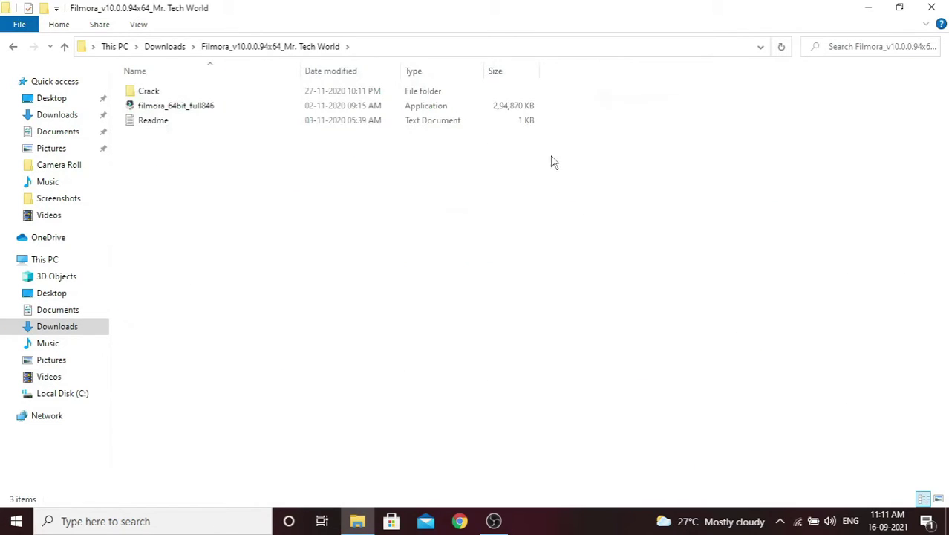
click(315, 110)
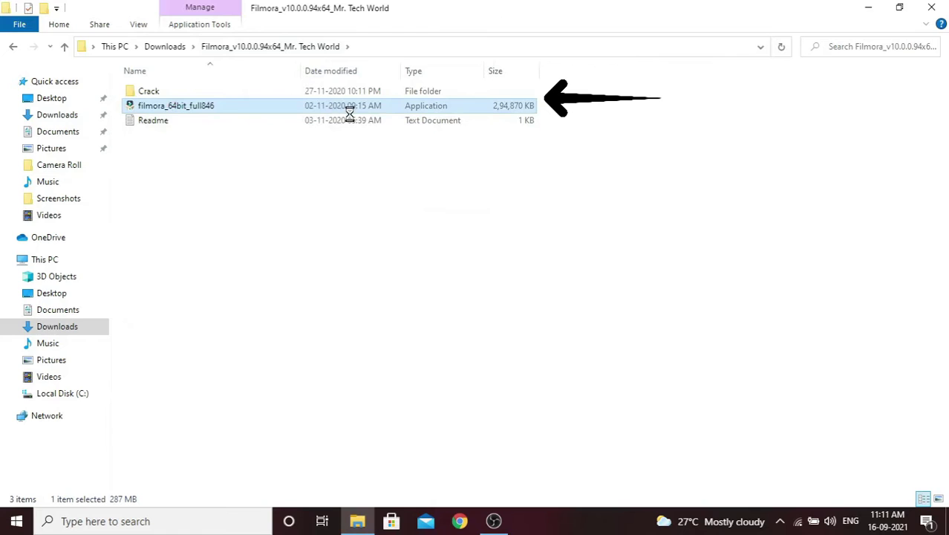
right_click(346, 111)
click(361, 117)
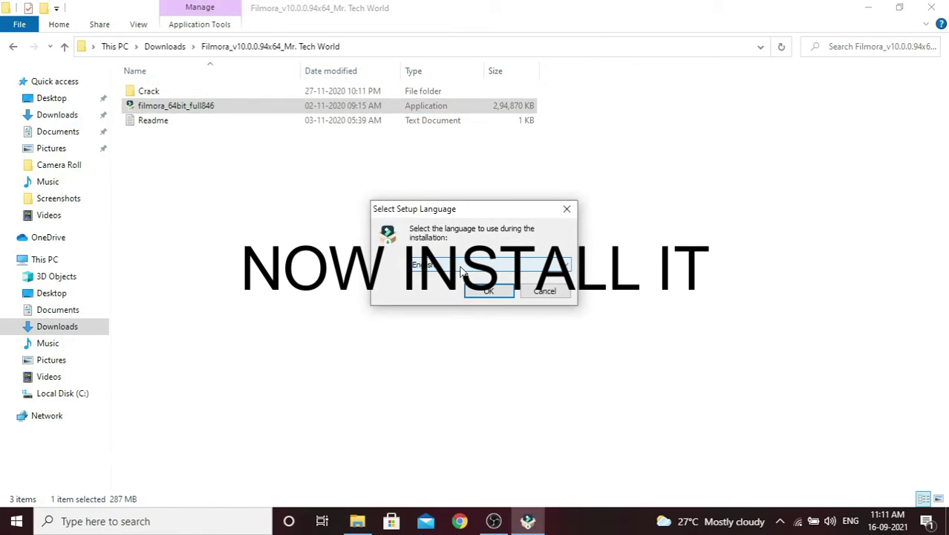
- Choose English, accept the license agreement, and install to C:\Program Files\Wondershare\Wondershare Filmora
click(487, 291)
click(567, 374)
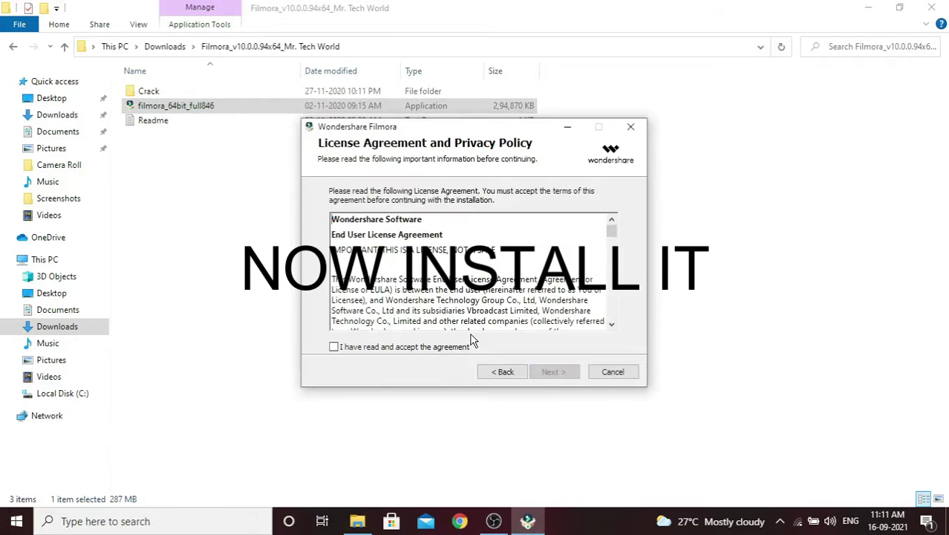
click(334, 346)
click(555, 371)
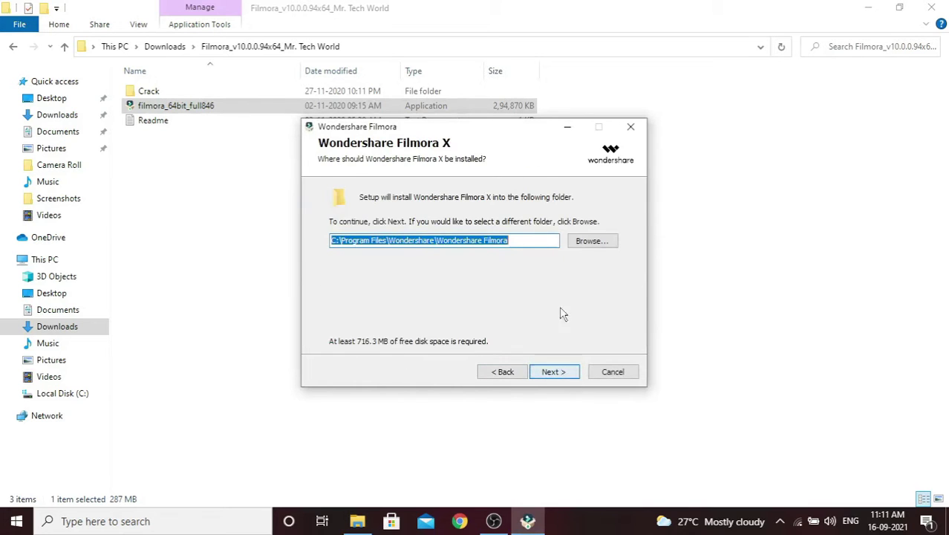
click(550, 373)
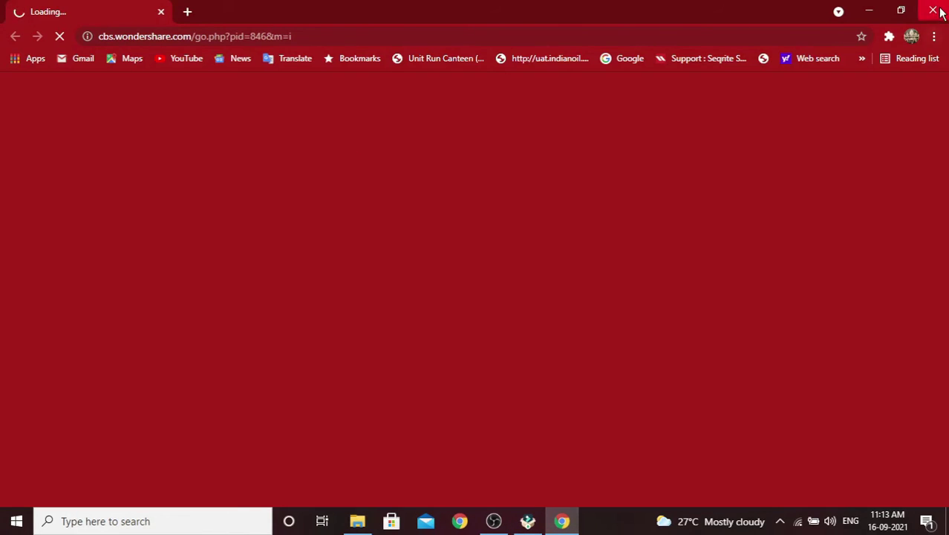
- Close the Wondershare page in Chrome and refresh the desktop
click(932, 11)
right_click(393, 96)
click(420, 136)
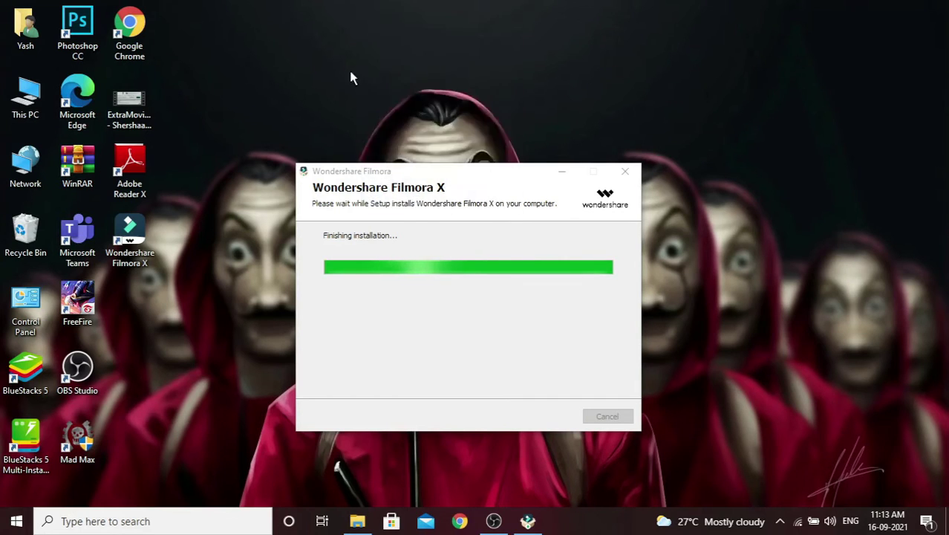
- Refresh the desktop, untick the User Experience Improvement Program, and launch Filmora X
right_click(374, 29)
click(390, 68)
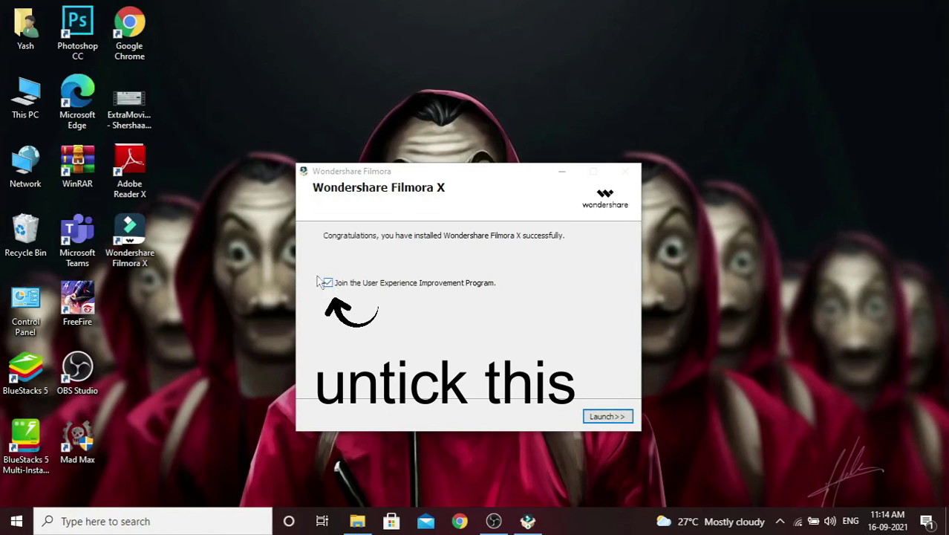
click(327, 283)
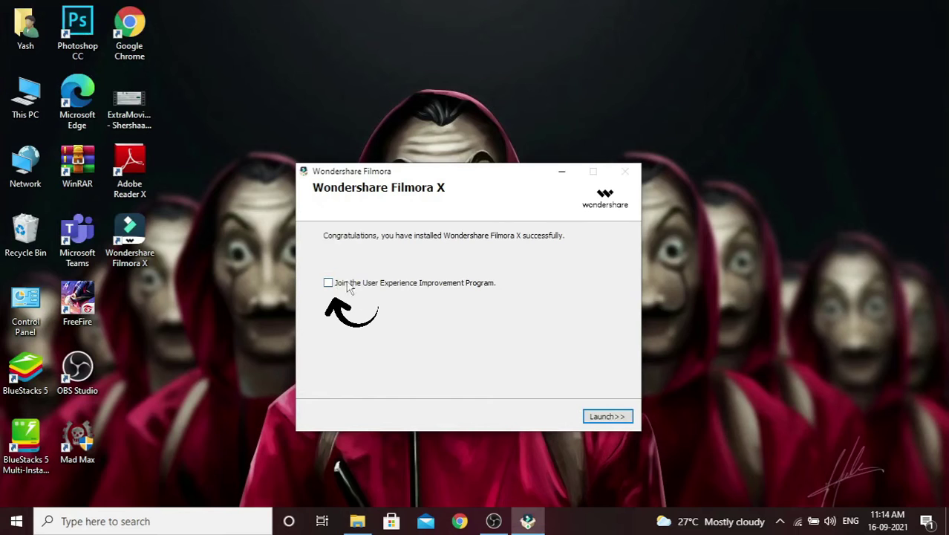
click(606, 416)
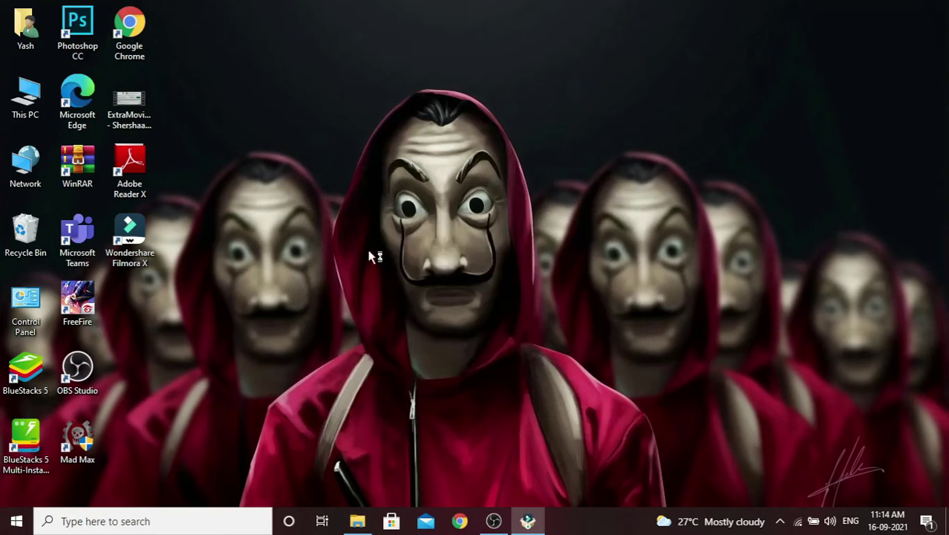
- Refresh the desktop while the Filmora X splash screen loads
right_click(359, 158)
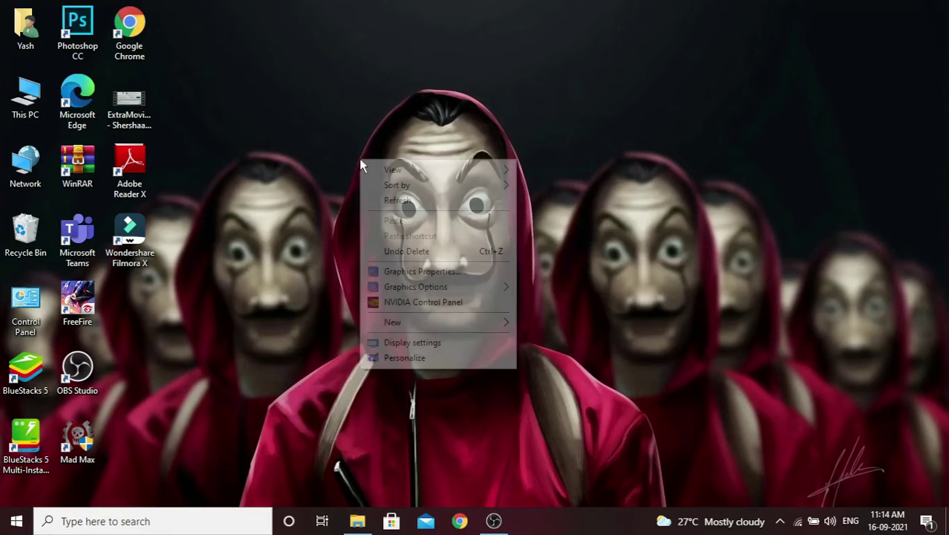
click(388, 200)
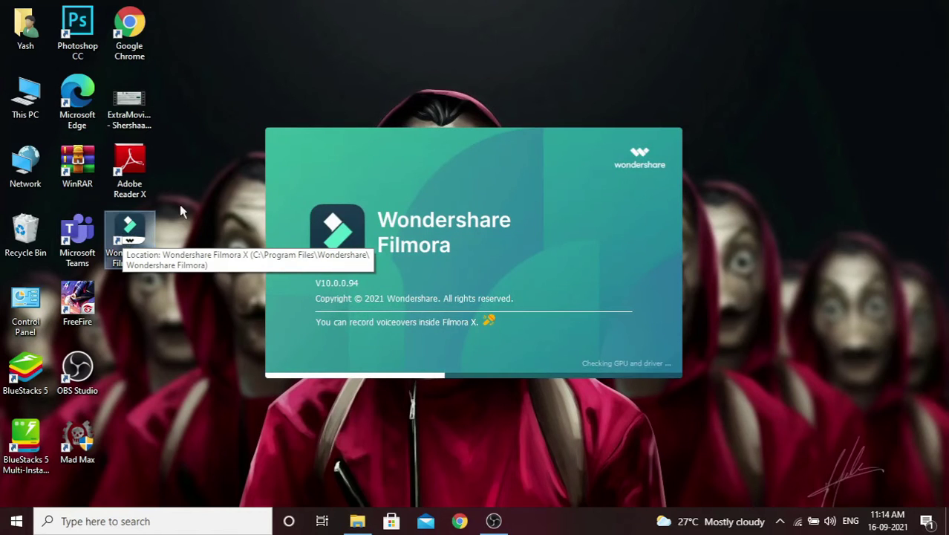
- Refresh the desktop twice while Filmora X loads its empty Untitled project
right_click(304, 123)
click(324, 161)
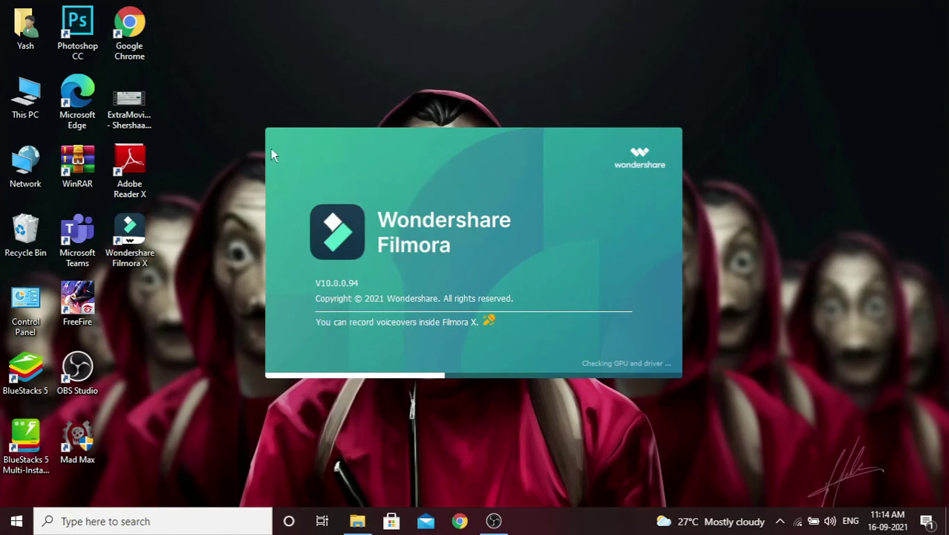
right_click(428, 26)
click(512, 62)
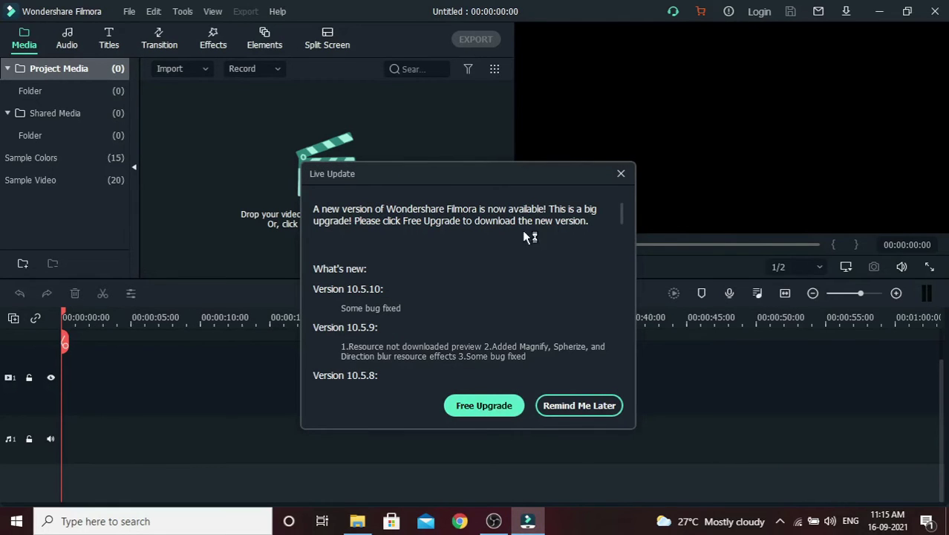
- Dismiss Live Update, open Help > Activate Wondershare Filmora X, then close the sign-in and Message Center windows
click(621, 174)
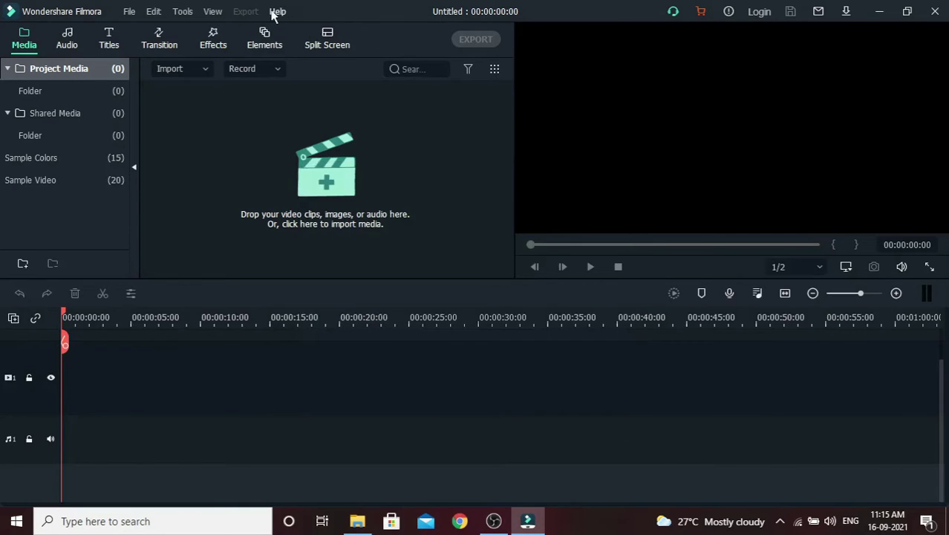
click(276, 12)
click(333, 65)
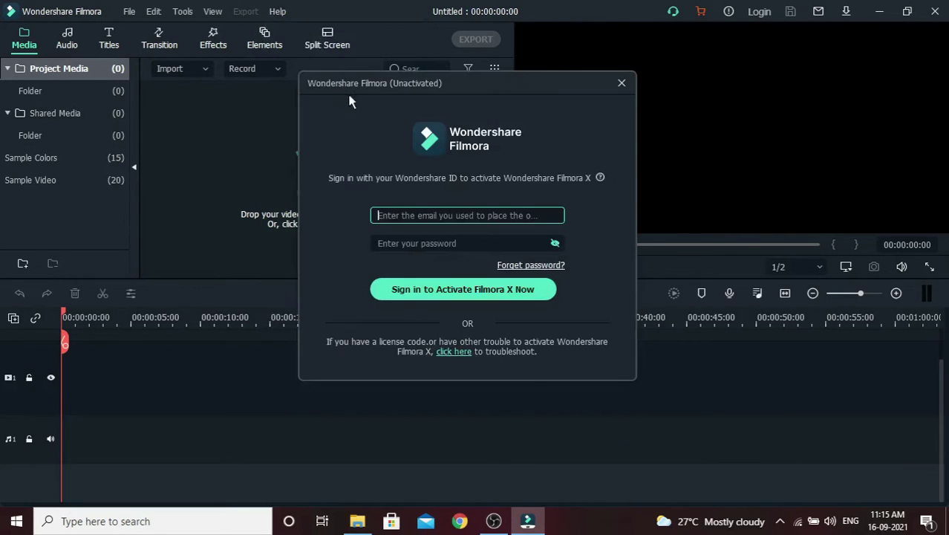
drag(386, 87, 385, 124)
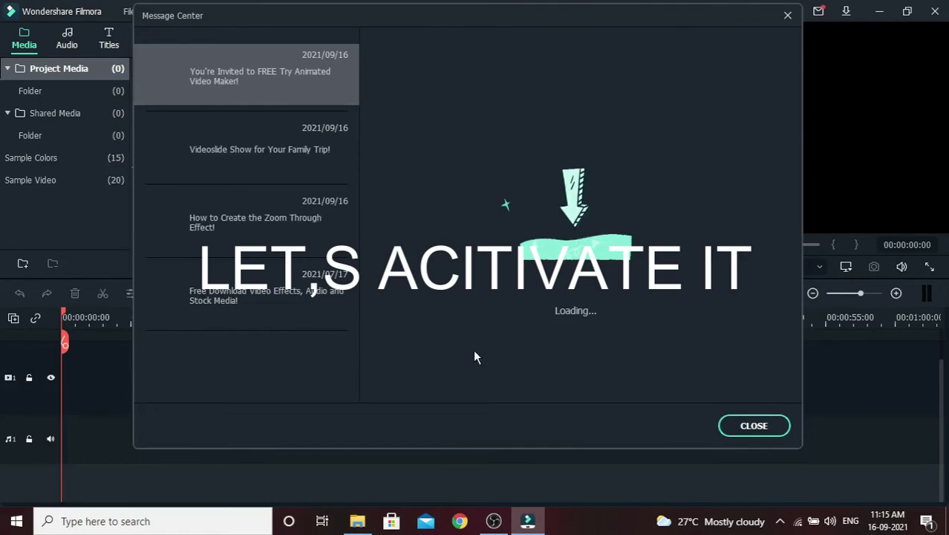
click(753, 430)
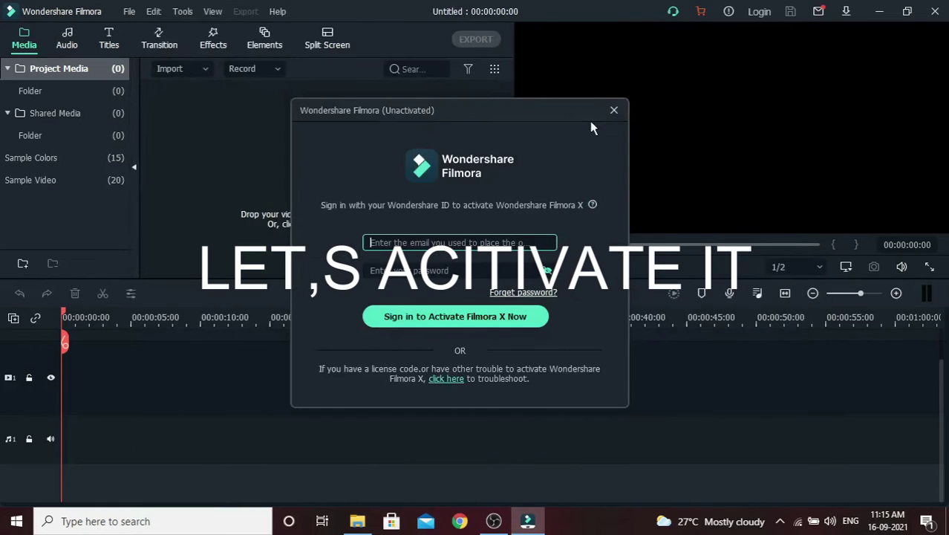
click(614, 111)
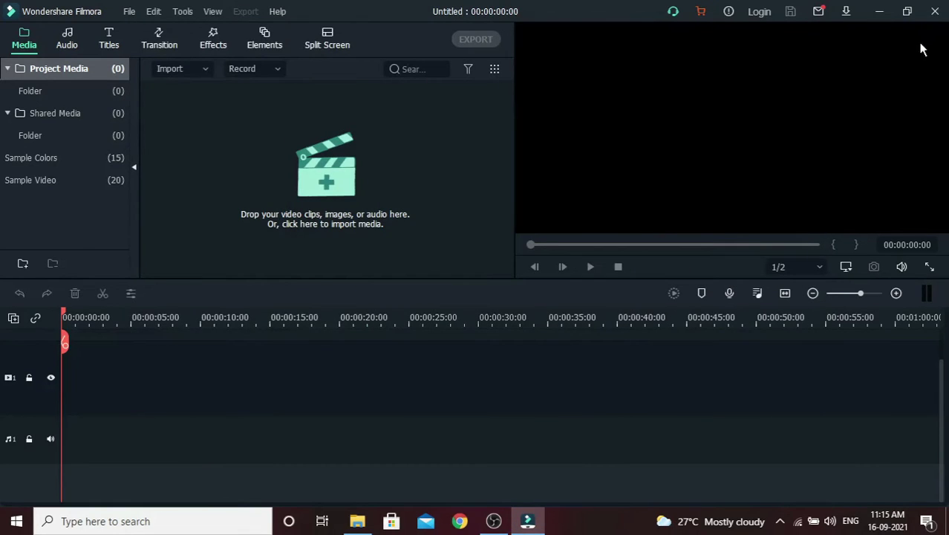
- Quit Filmora X and refresh the desktop
click(934, 11)
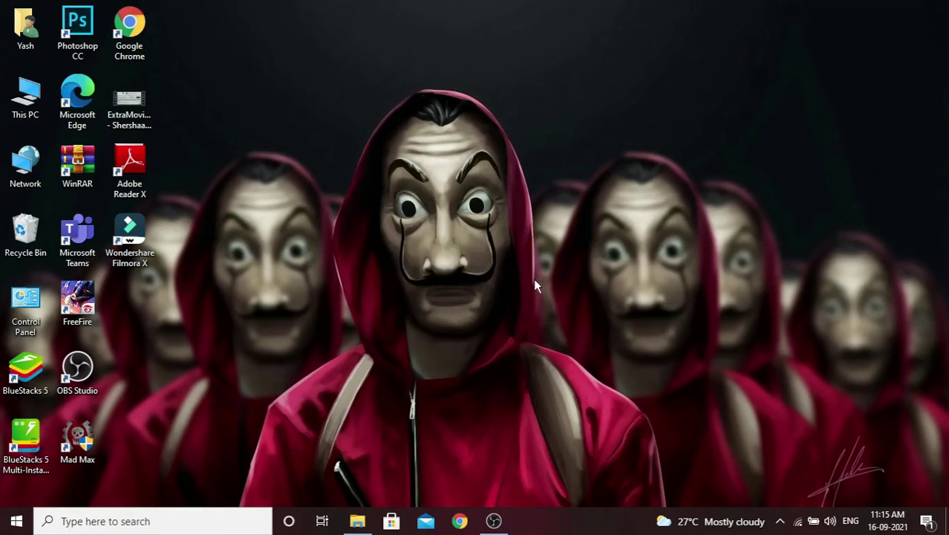
right_click(473, 141)
click(496, 181)
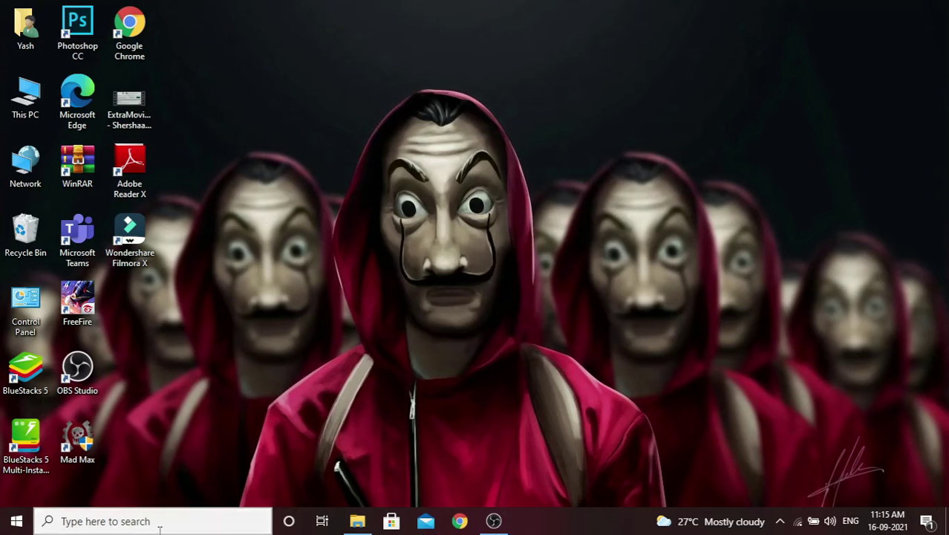
- From the Start menu, choose Uninstall on Wondershare Filmora X to reach Programs and Features
click(159, 521)
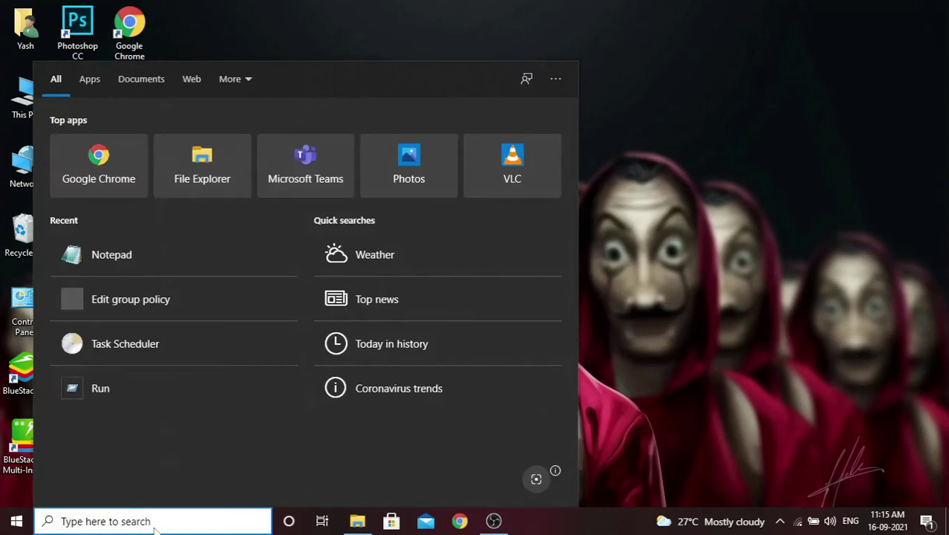
key(Escape)
key(super)
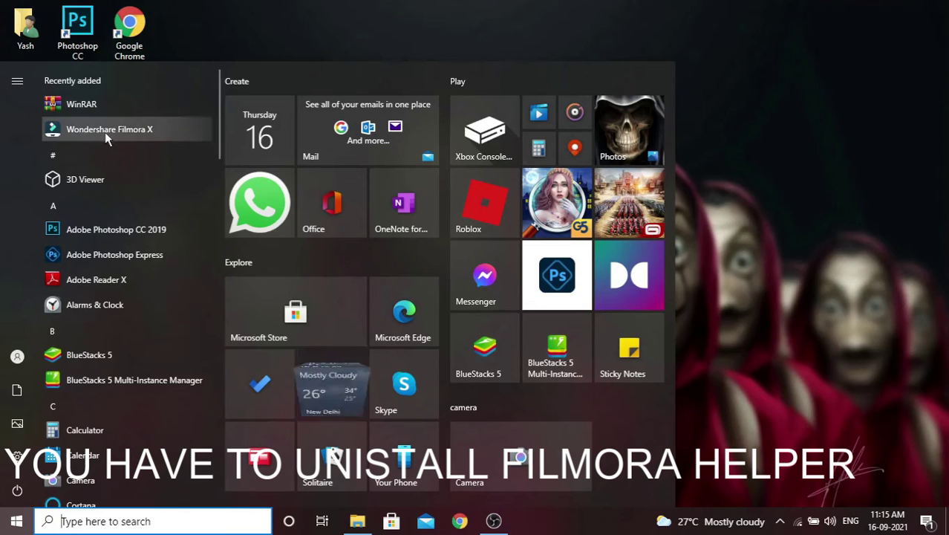
right_click(117, 129)
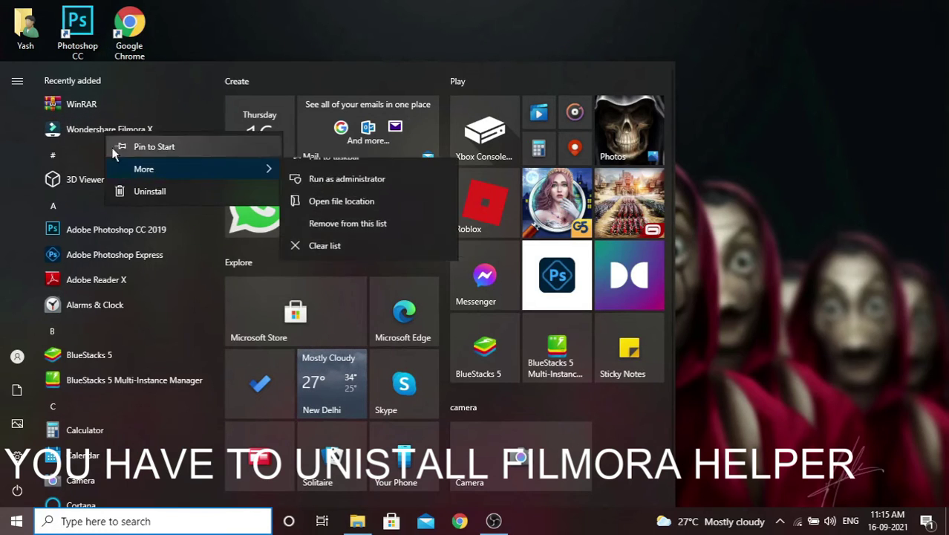
click(150, 195)
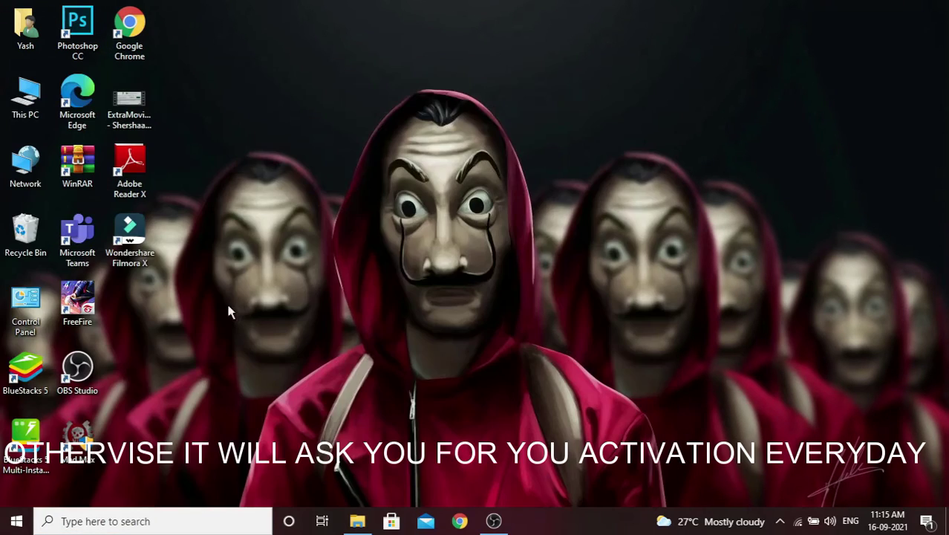
click(494, 521)
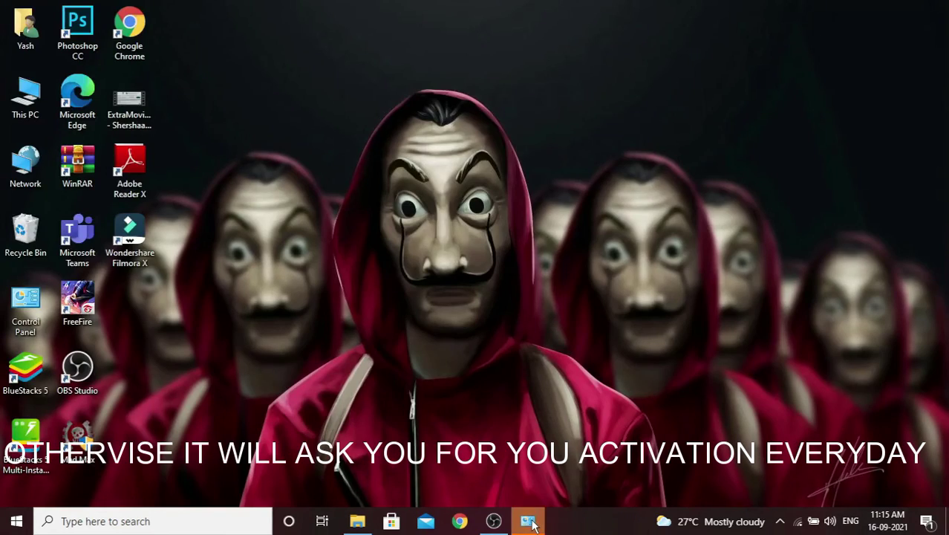
- Uninstall Wondershare Helper Compact 2.6.0 from the maximized Programs and Features list
click(528, 520)
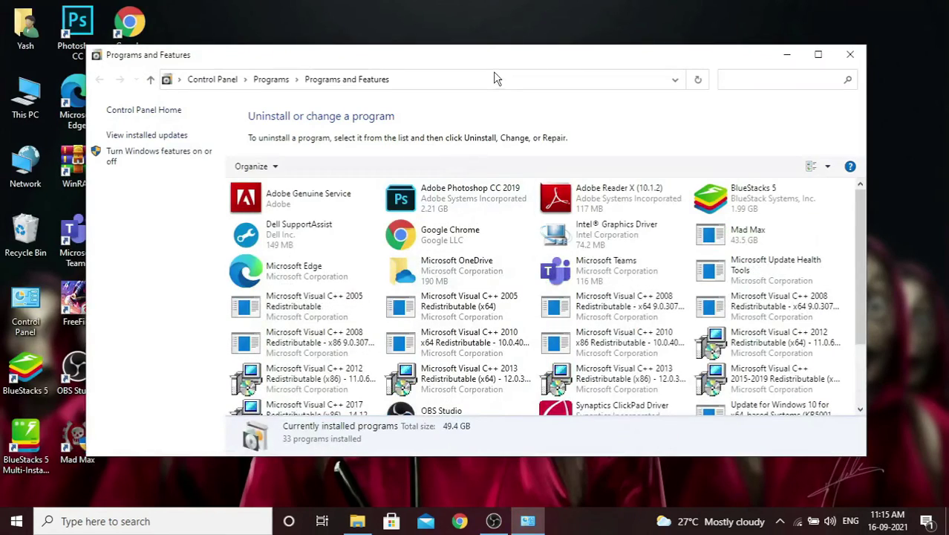
double_click(498, 56)
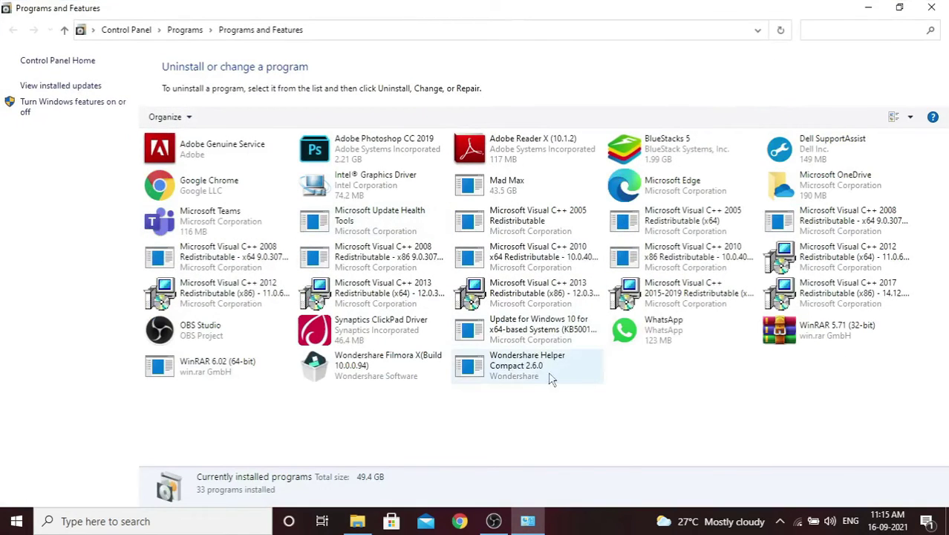
click(513, 368)
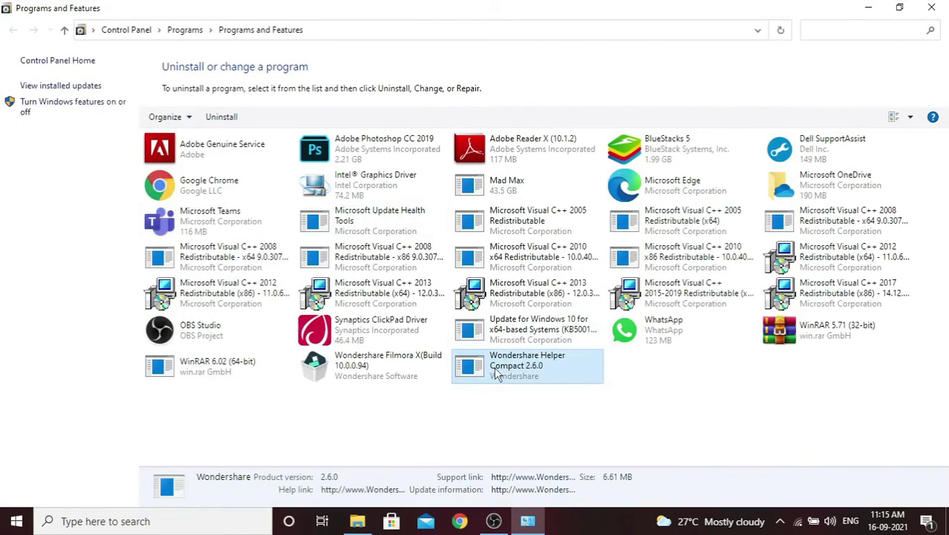
right_click(496, 369)
click(520, 379)
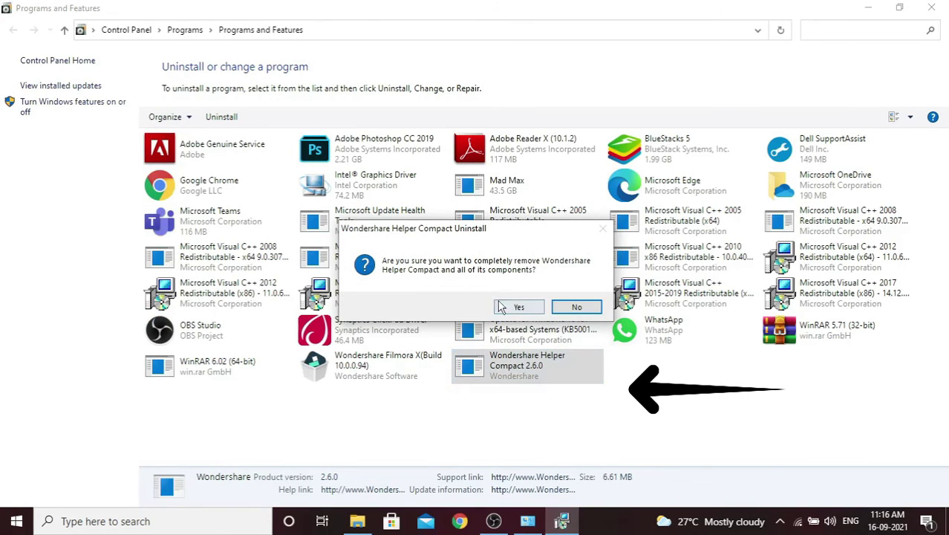
click(519, 307)
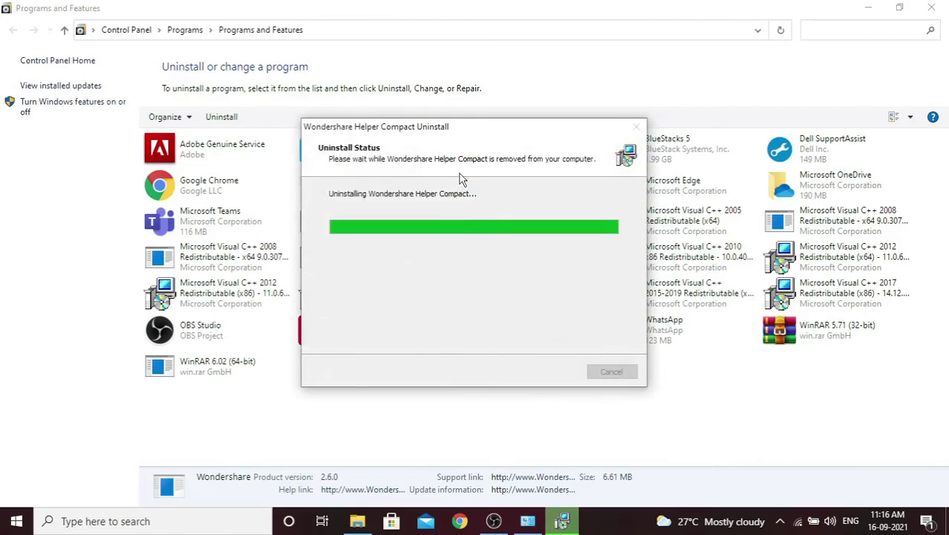
click(568, 308)
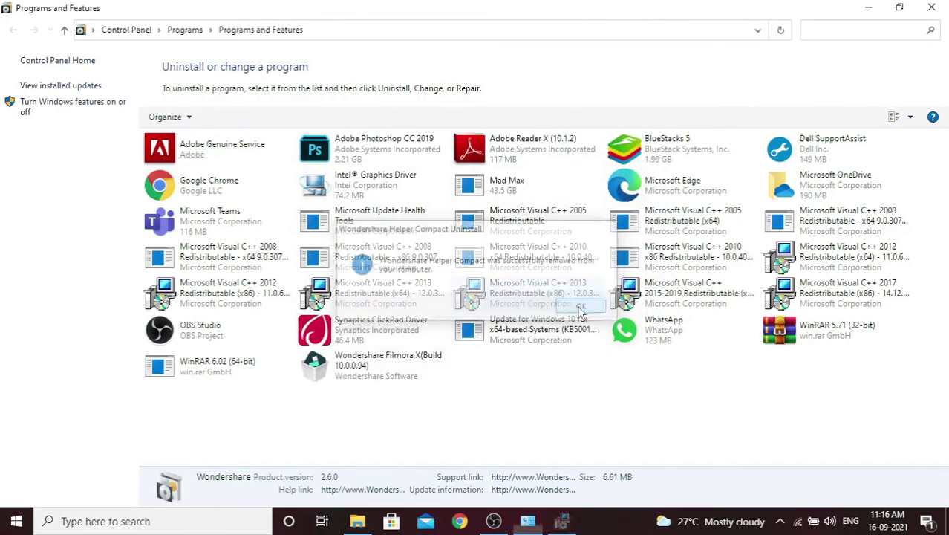
- Close Programs and Features and refresh the desktop
click(931, 8)
right_click(533, 104)
click(546, 118)
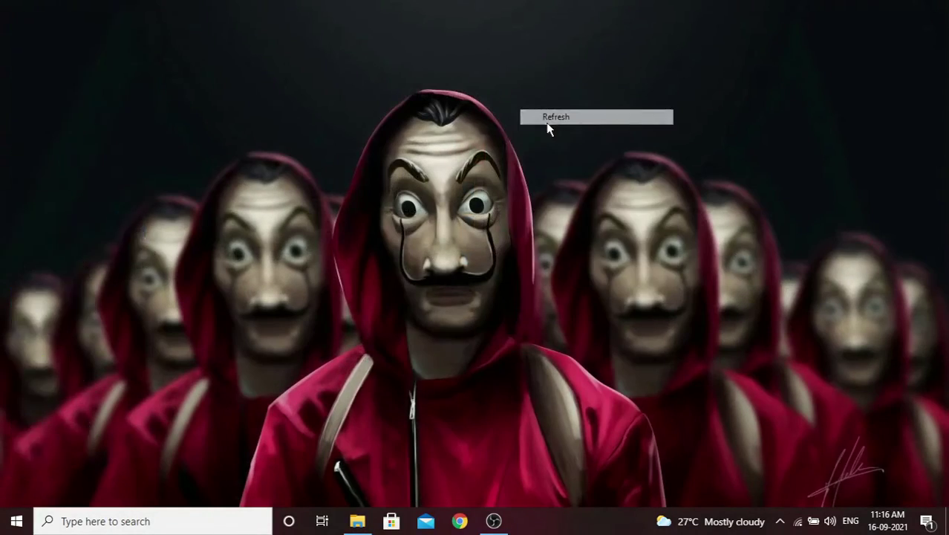
- Browse This PC > Downloads > Filmora folder > Crack
double_click(29, 116)
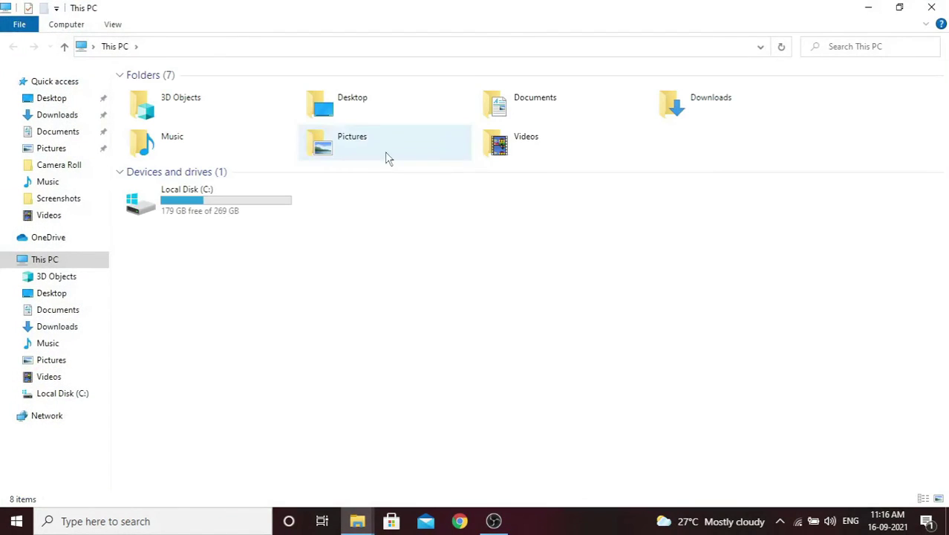
double_click(684, 119)
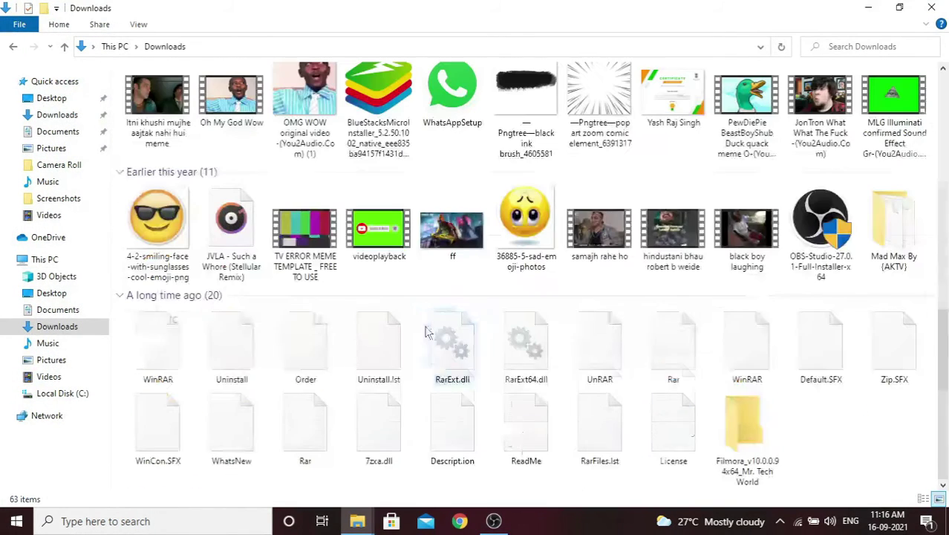
double_click(749, 435)
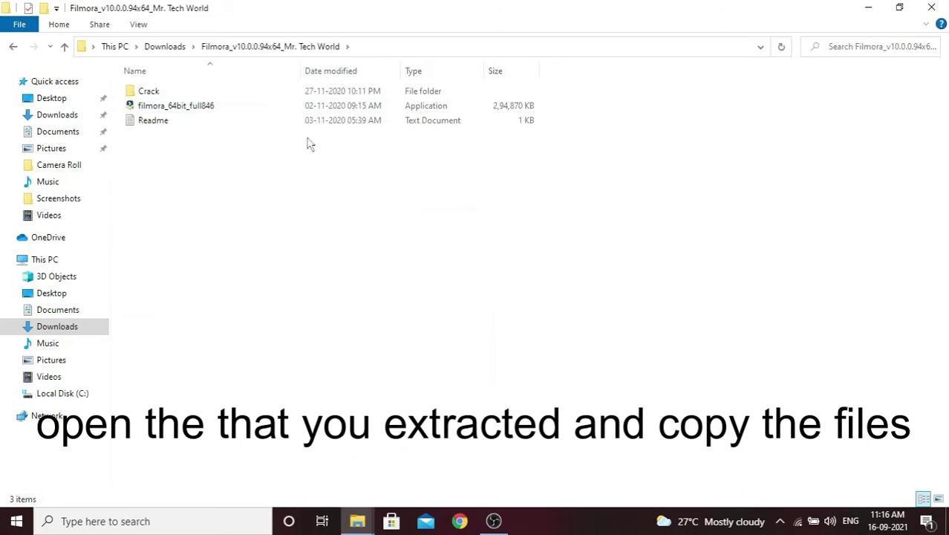
double_click(336, 17)
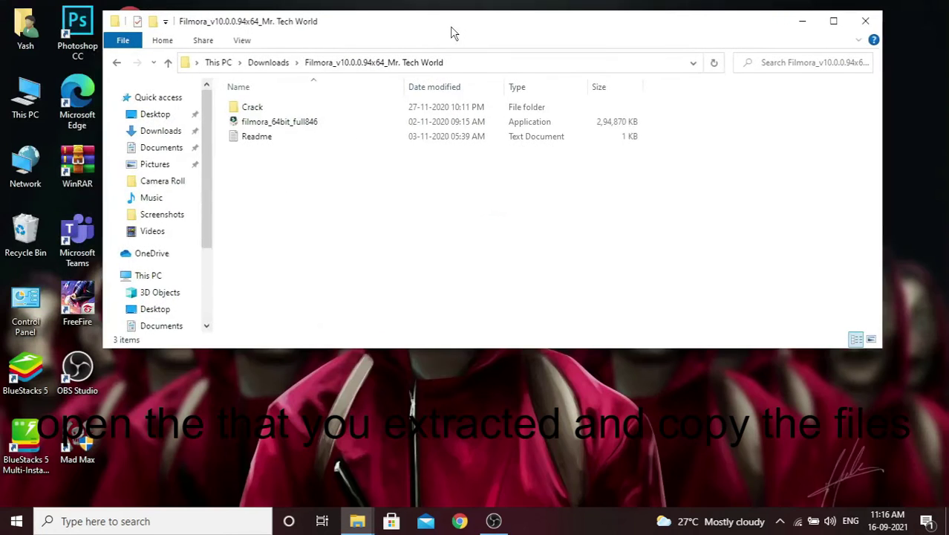
double_click(287, 109)
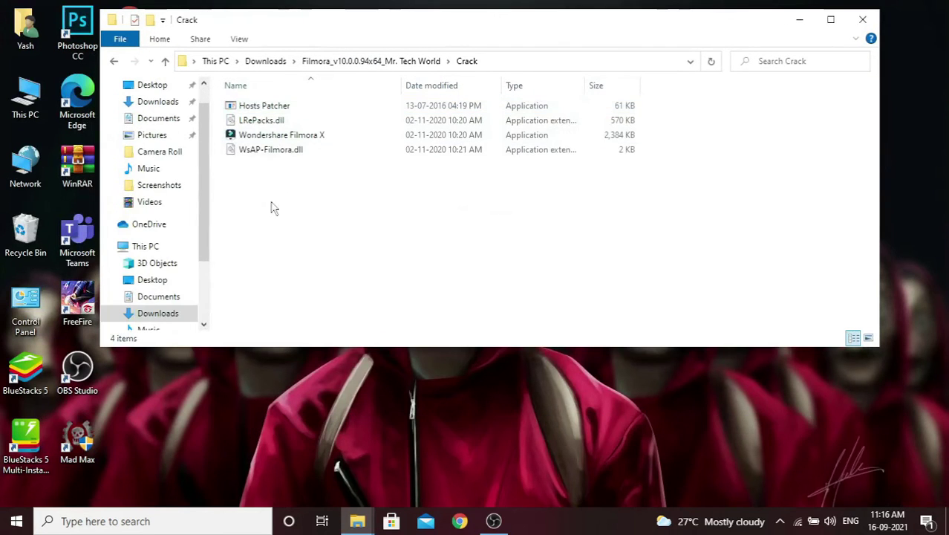
- Copy LRePacks.dll, Wondershare Filmora X and WsAP-Filmora.dll, leaving out Hosts Patcher, and close Explorer
drag(291, 190, 271, 120)
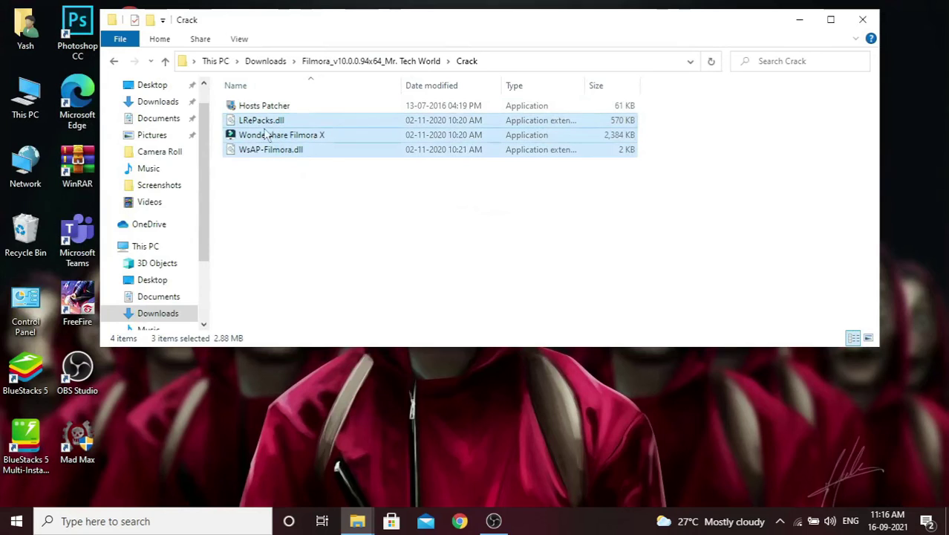
drag(254, 191, 261, 125)
right_click(253, 123)
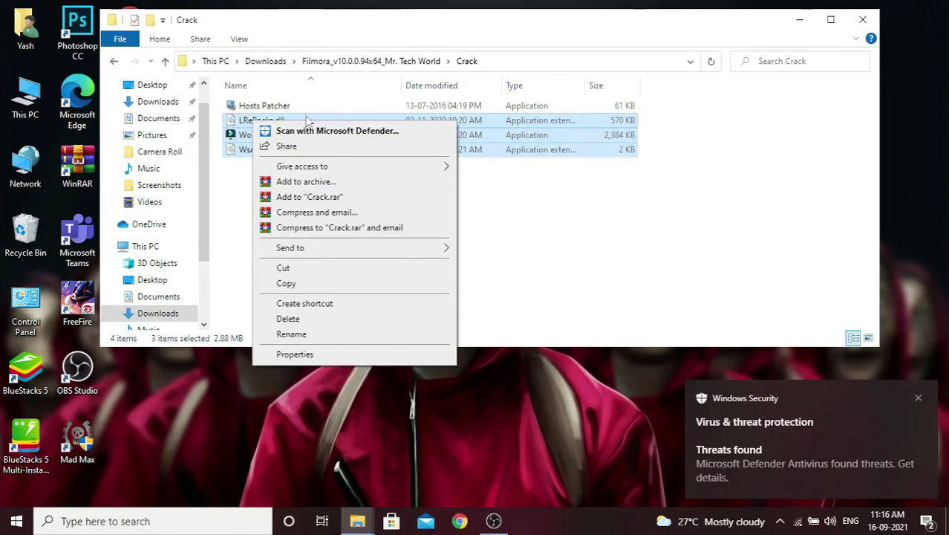
click(327, 284)
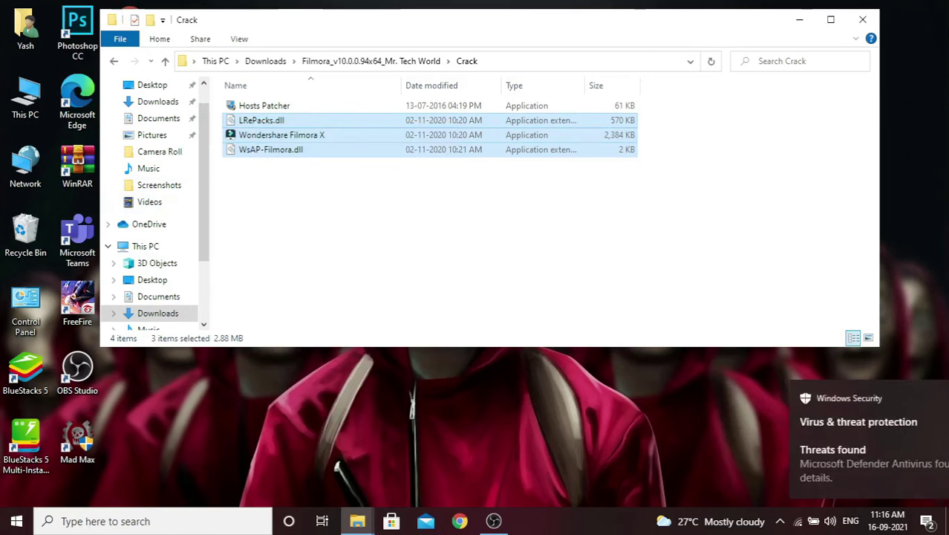
click(862, 19)
double_click(138, 230)
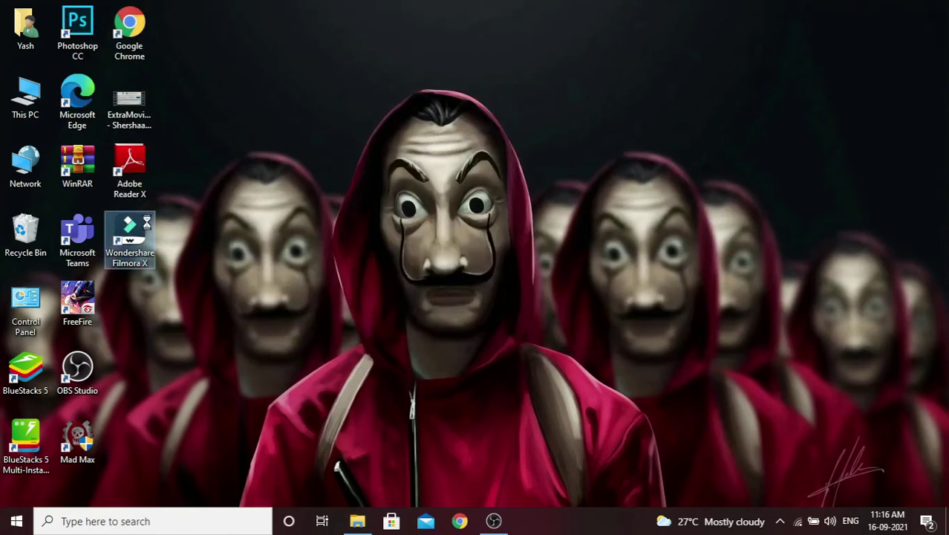
- Paste the three crack files into the Filmora X install folder, replacing the existing files
right_click(139, 226)
click(192, 179)
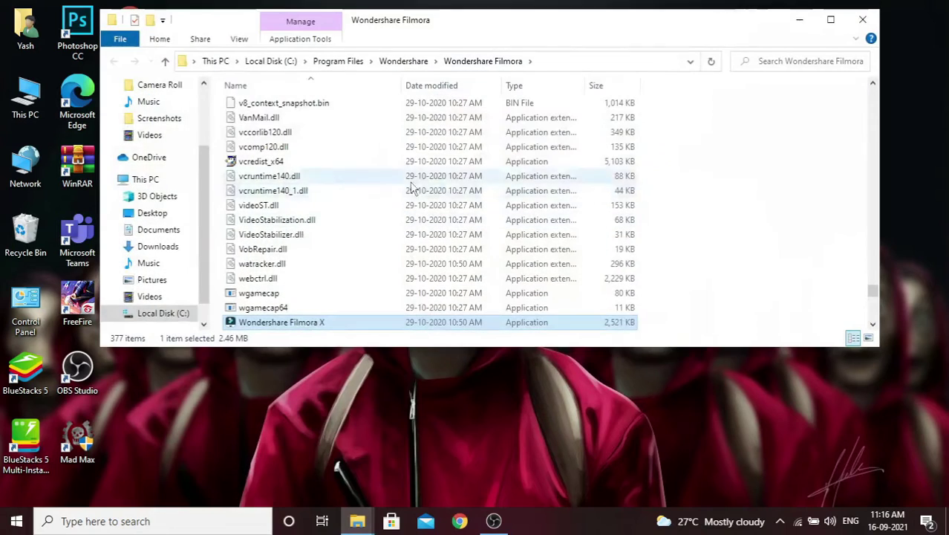
double_click(434, 25)
right_click(693, 235)
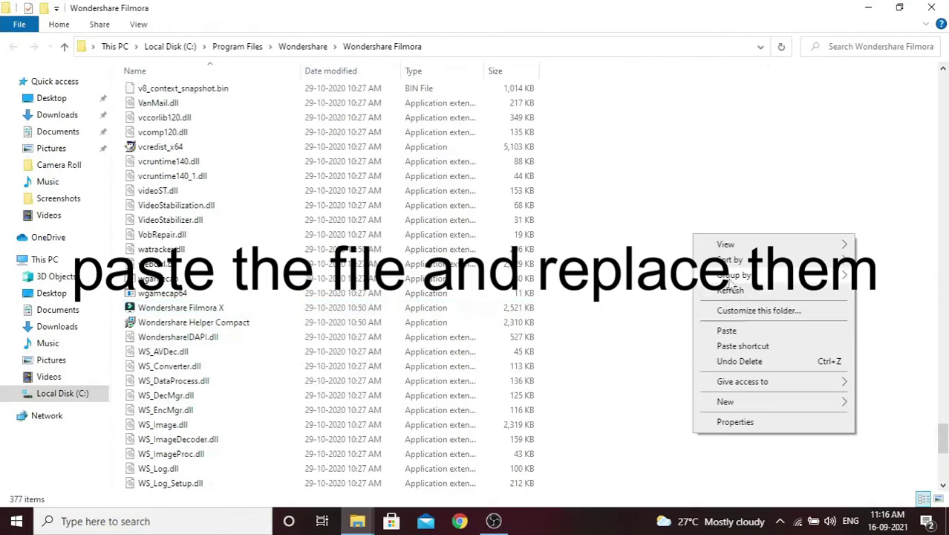
click(724, 329)
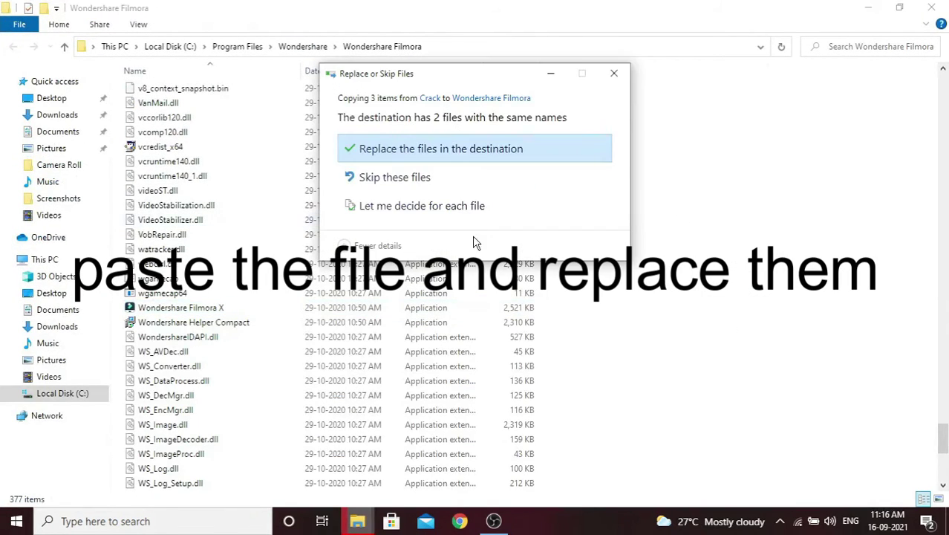
click(412, 151)
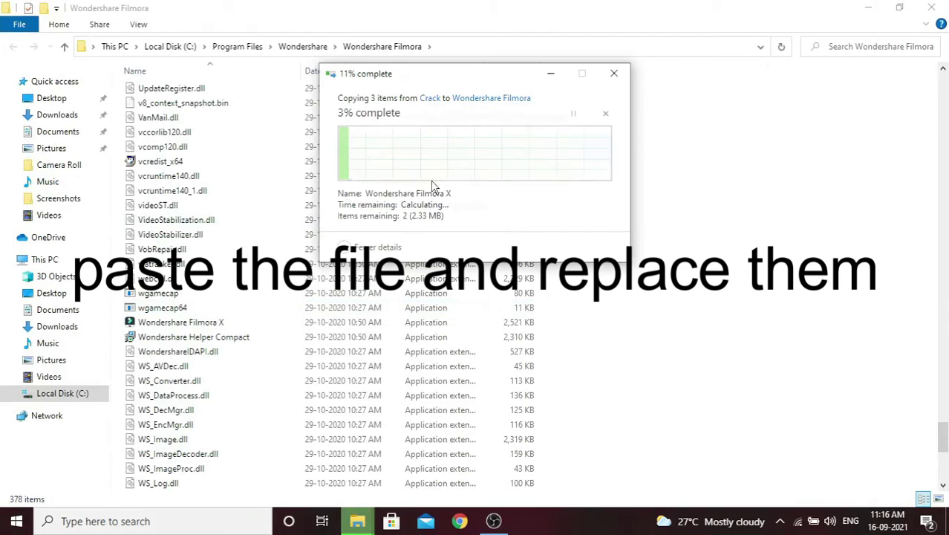
- Refresh the program folder, close it, and refresh the desktop
right_click(635, 151)
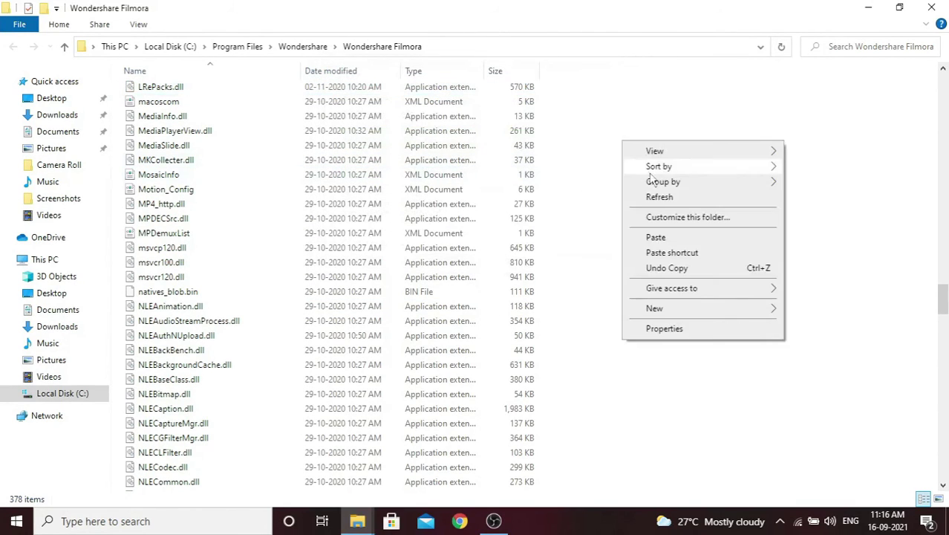
click(659, 195)
click(931, 6)
right_click(313, 141)
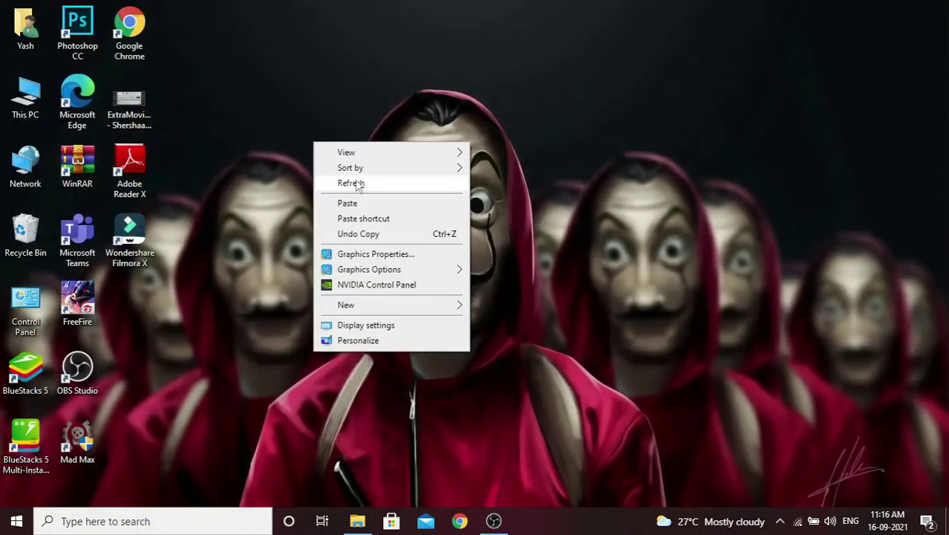
click(359, 183)
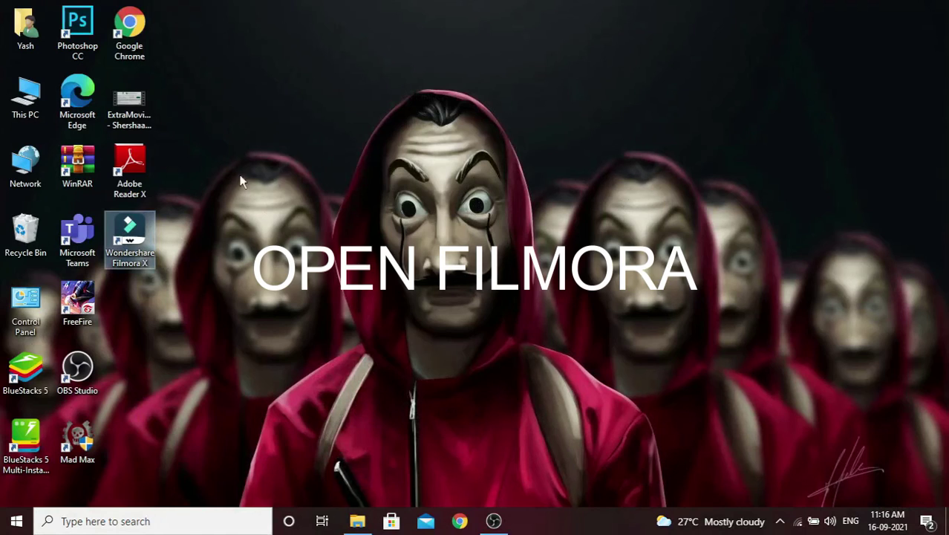
- Refresh the desktop a few times while Wondershare Filmora X starts
click(306, 152)
right_click(277, 140)
click(305, 181)
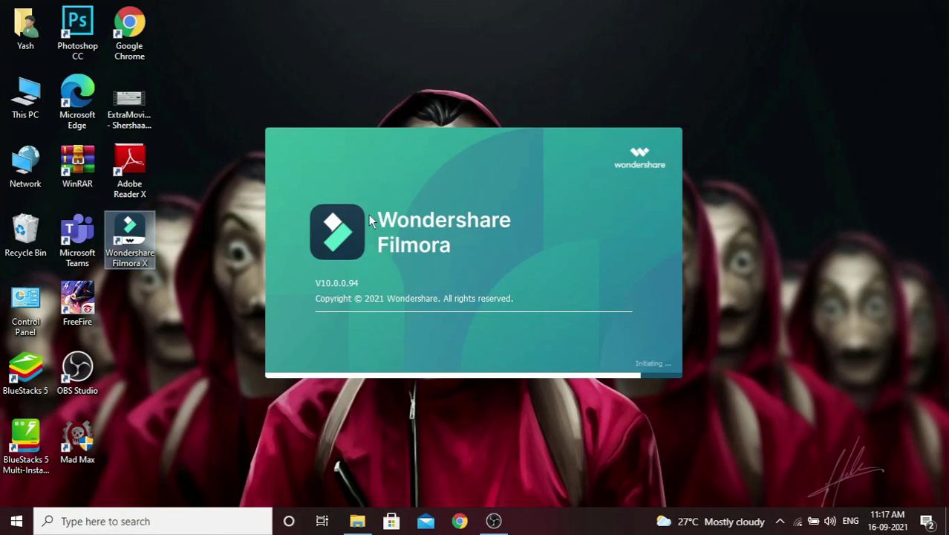
right_click(350, 103)
click(348, 72)
right_click(349, 74)
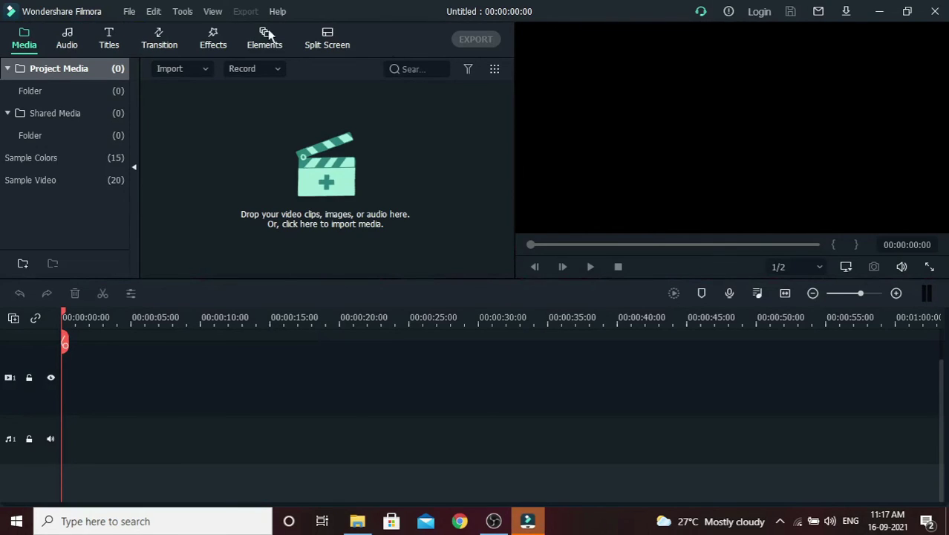
- Confirm via Help > Activate Wondershare Filmora X that activation succeeded, then quit Filmora
click(277, 13)
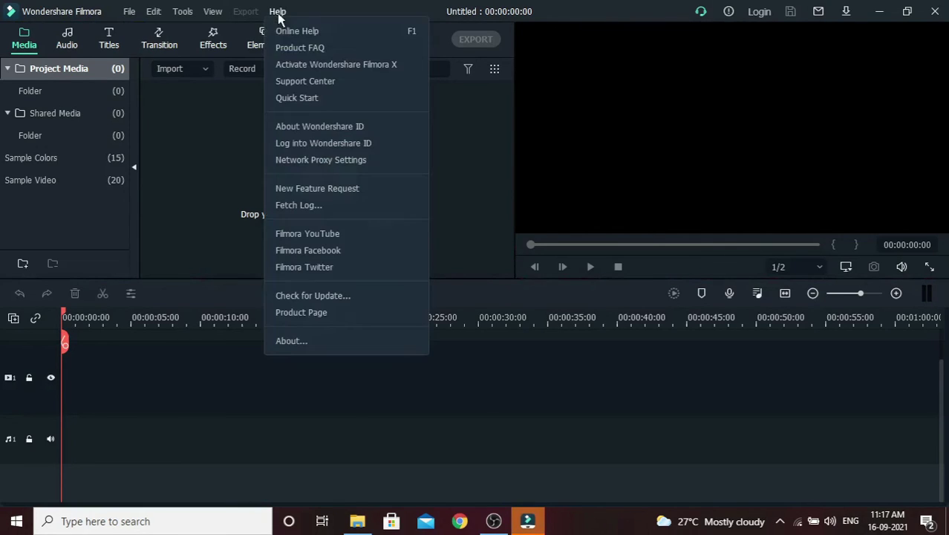
click(322, 65)
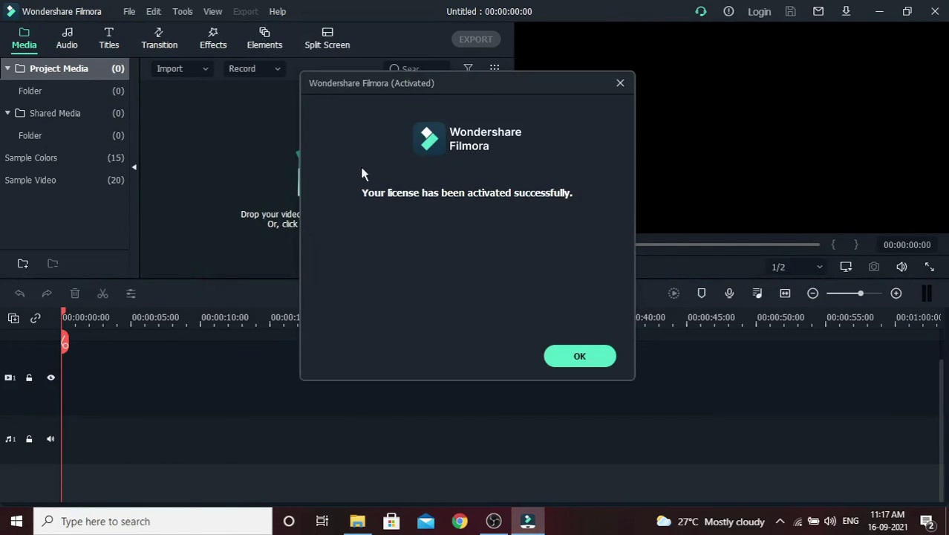
click(587, 353)
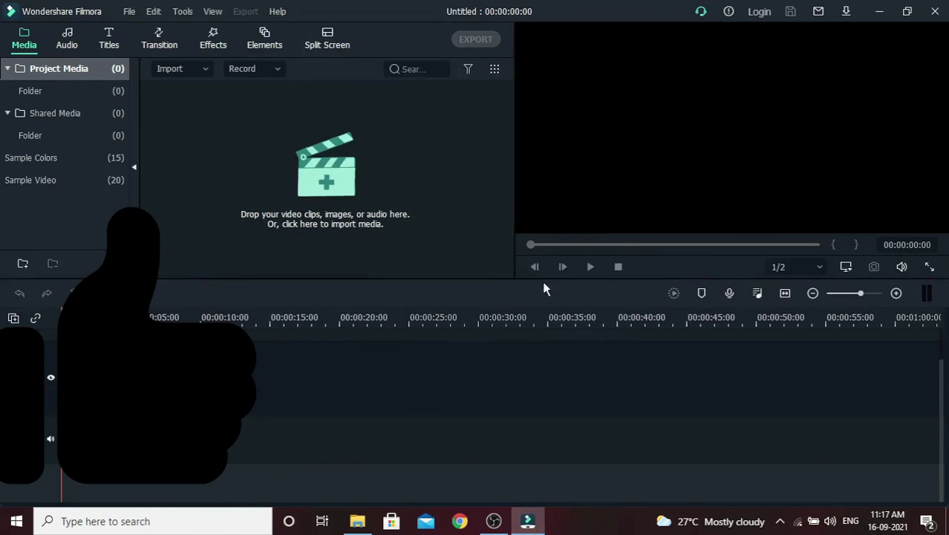
click(935, 11)
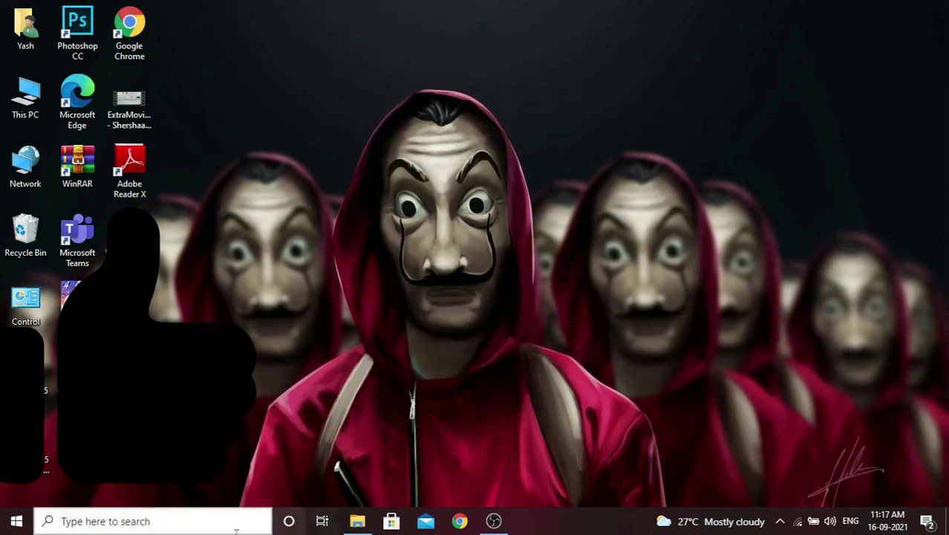
- Search for 'notep' and launch Notepad
click(235, 531)
text(note)
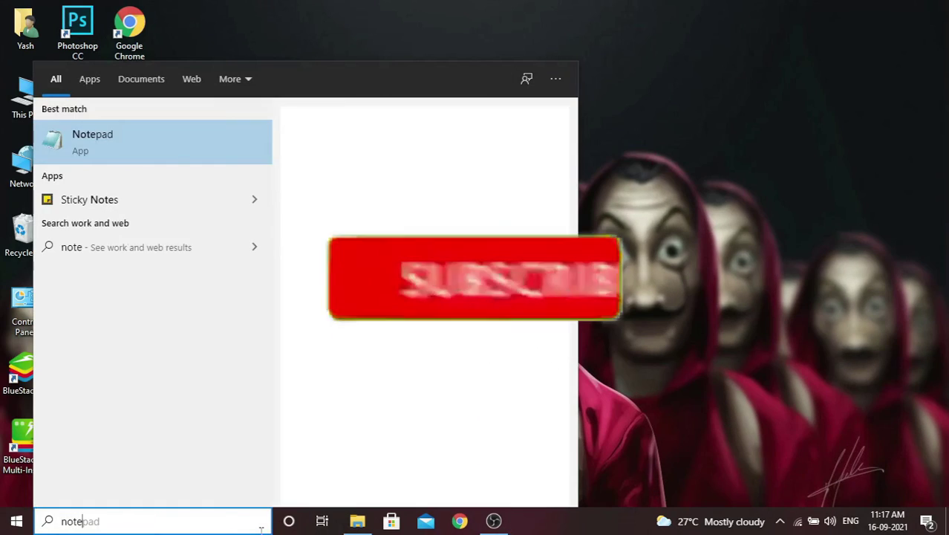
text(p)
key(Return)
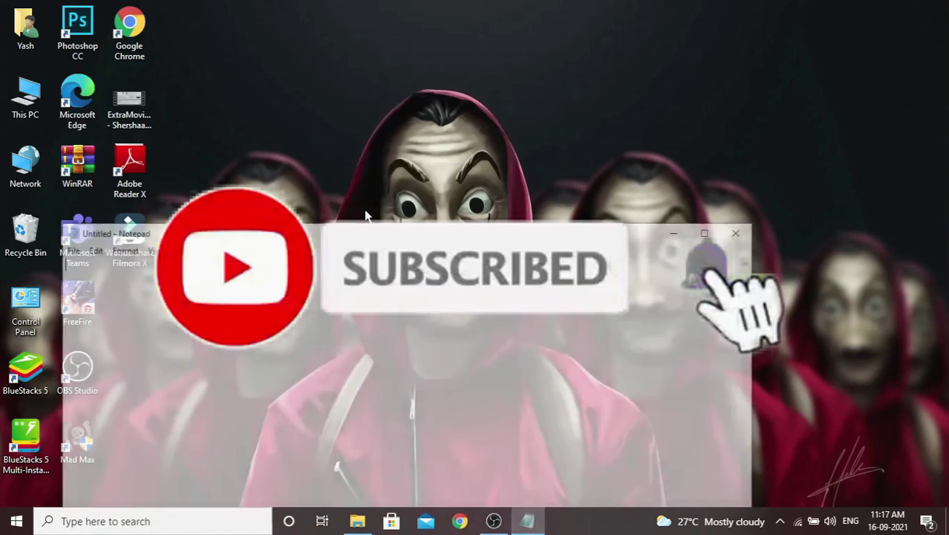